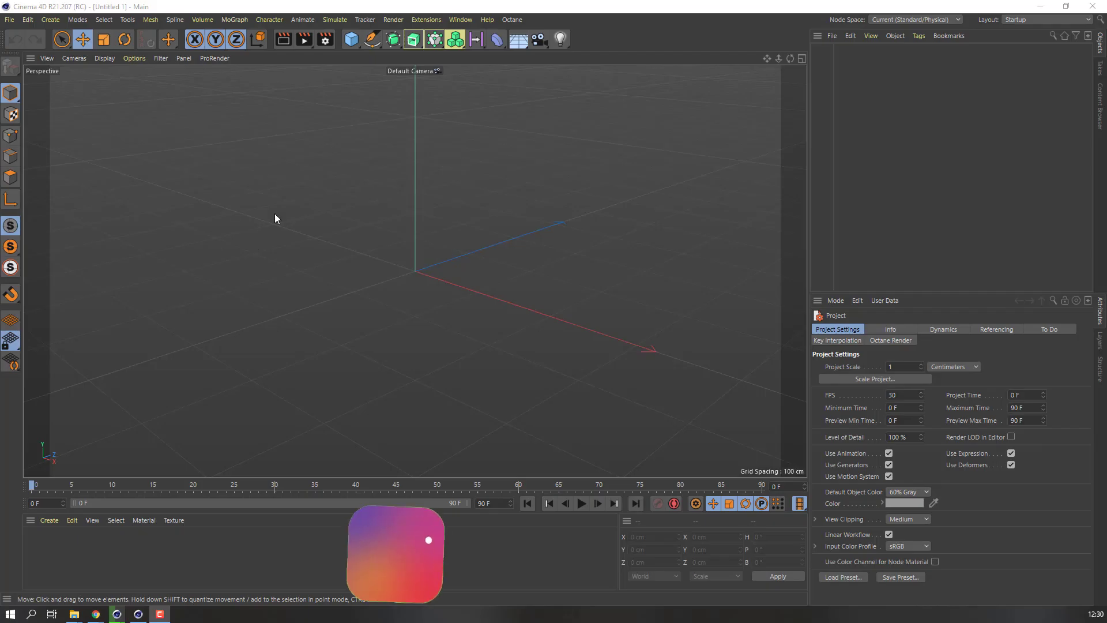
Add a cube and slim it into a thin upright stick about 5 cm in X and 28 cm in Z.
left_click(353, 40)
left_click(442, 58)
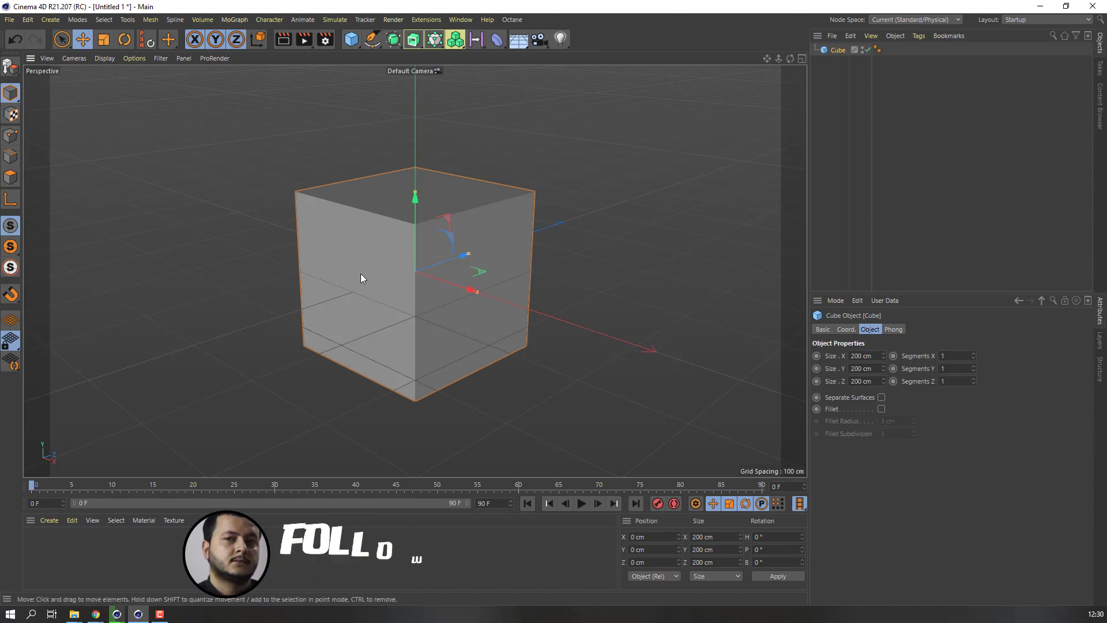
left_click_drag(248, 228, 283, 250, "alt")
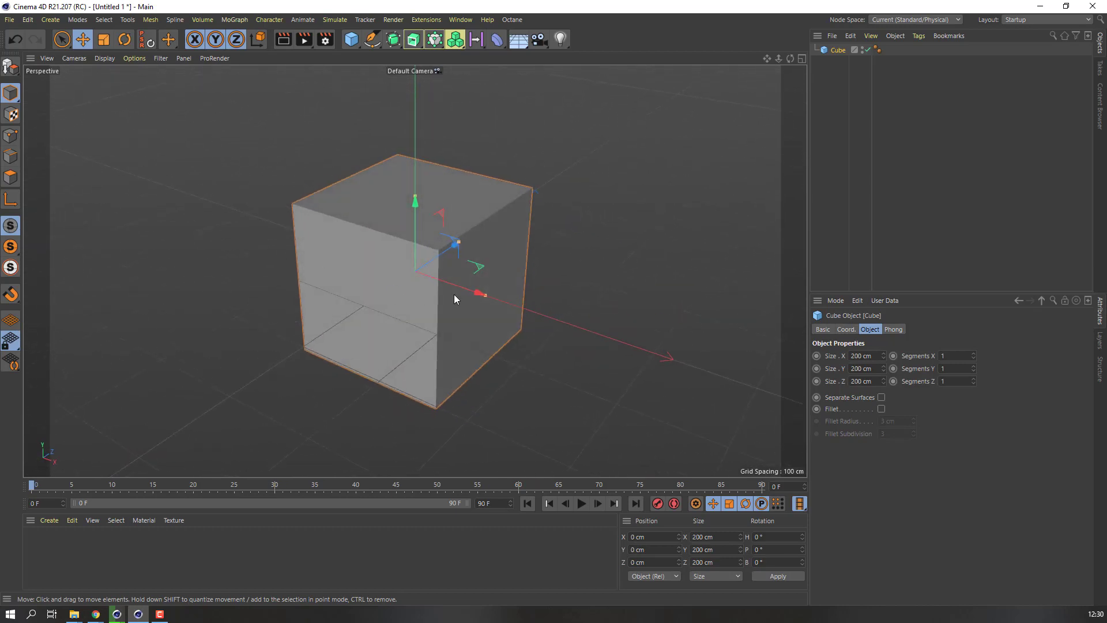
left_click_drag(483, 295, 420, 266)
left_click_drag(419, 272, 416, 272)
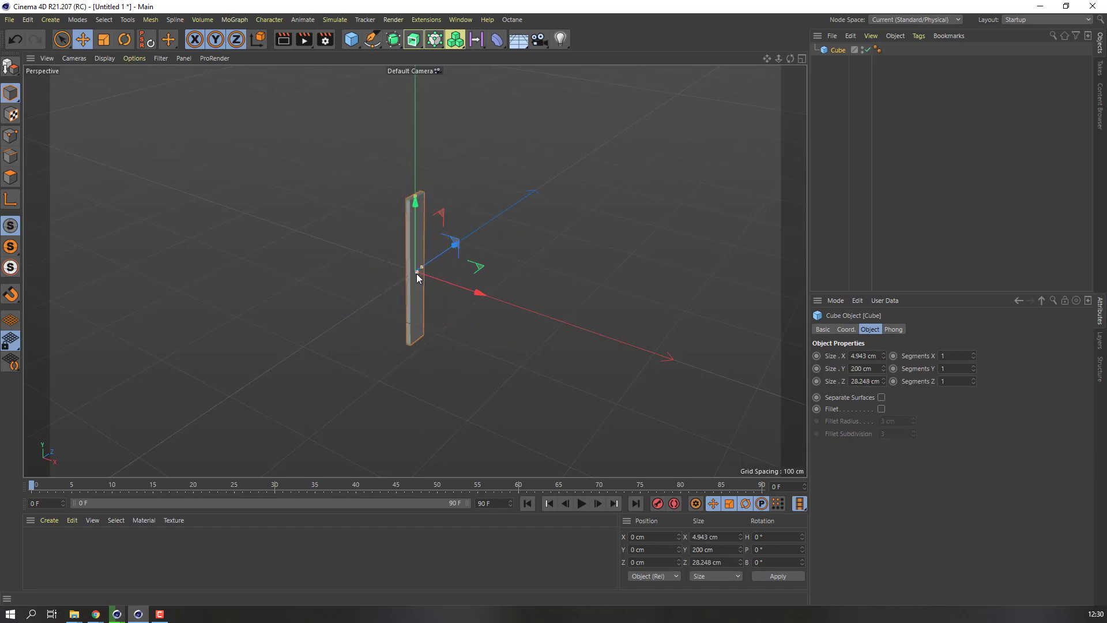
Narrow the stick to about 23 cm in Z and stretch it to about 357 cm tall, keeping it at its place.
right_click_drag(420, 243, 462, 340, "alt")
left_click_drag(461, 340, 447, 339)
scroll(357, 196, "down", 5)
left_click_drag(358, 150, 358, 113)
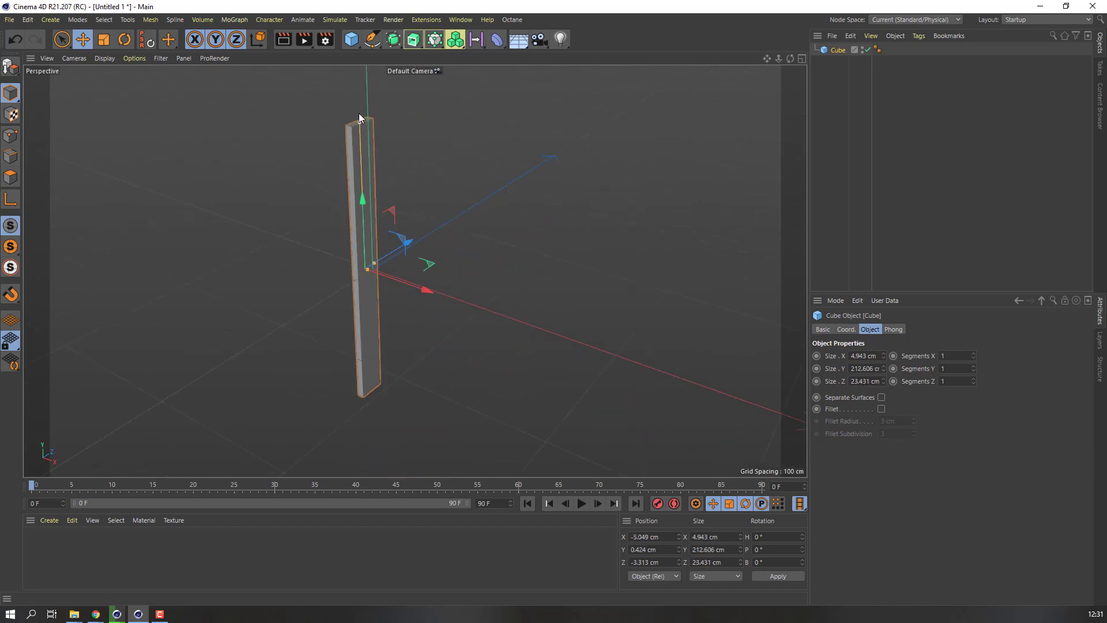
left_click_drag(470, 282, 385, 235)
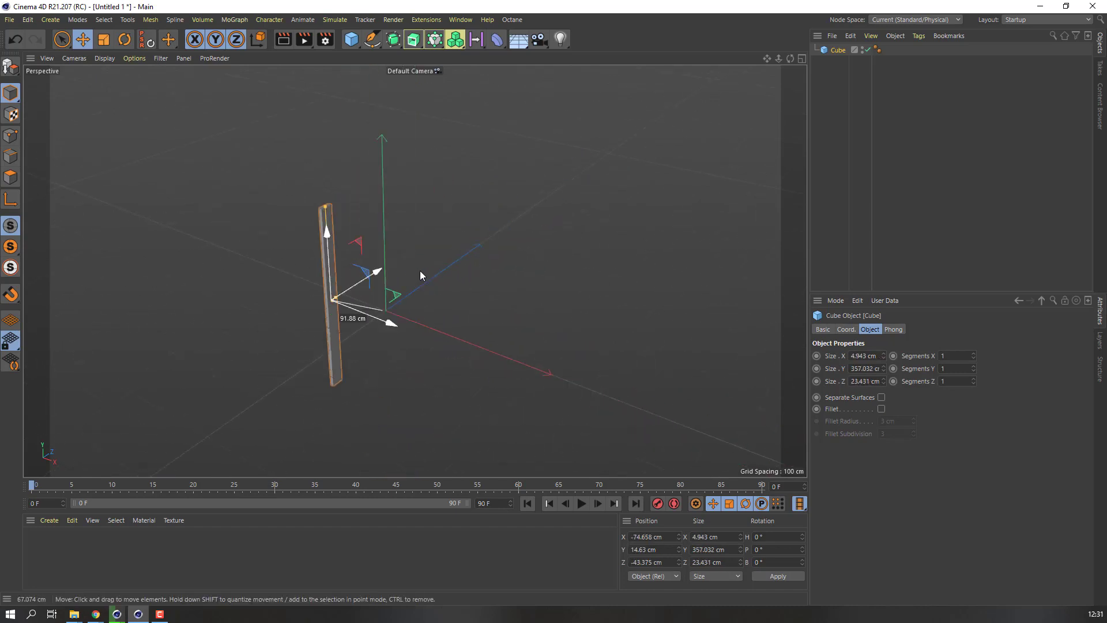
key("ctrl+z")
left_click(456, 295)
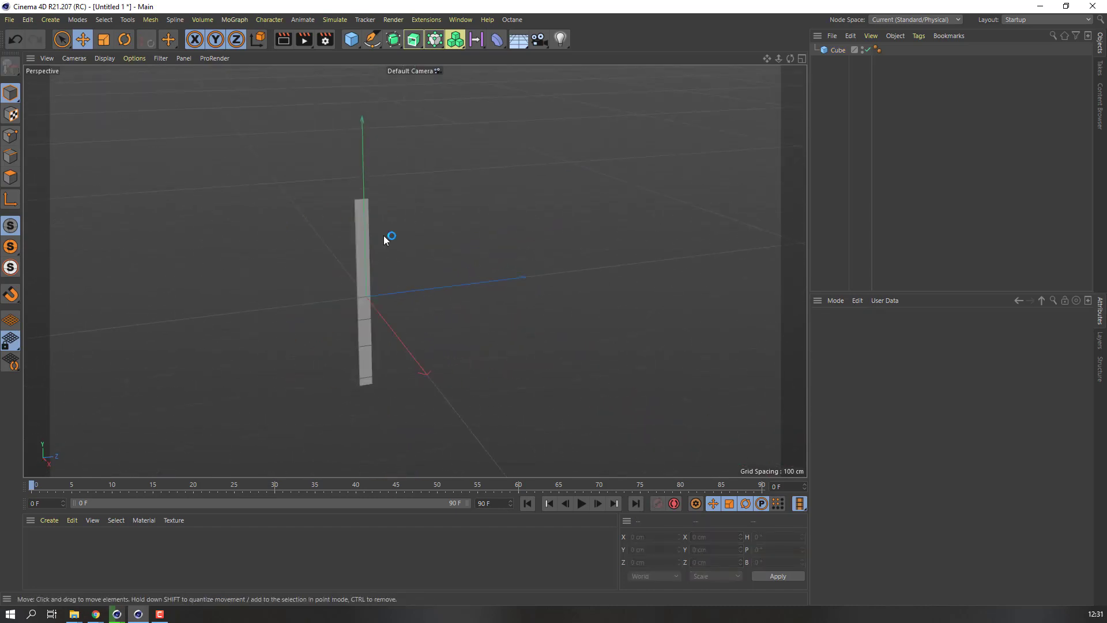
Add a second cube, resize it to about 102 × 283 × 111 cm and raise it over the stick's upper part.
left_click(351, 45)
left_click(447, 53)
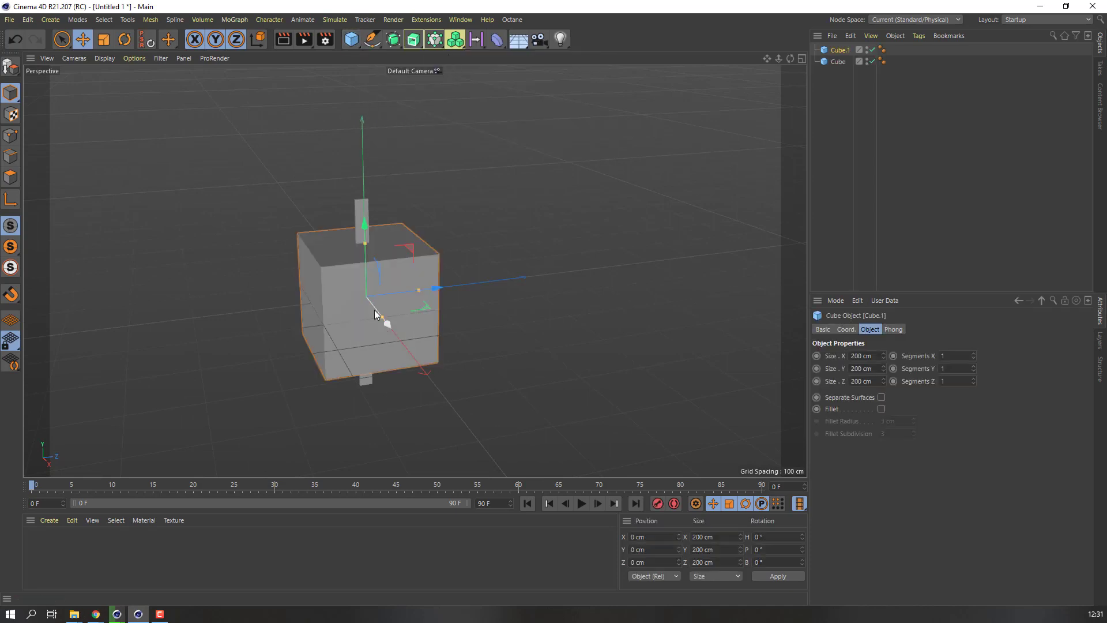
mouse_move(364, 247)
left_mouse_down()
mouse_move(366, 229)
mouse_move(362, 240)
left_mouse_up()
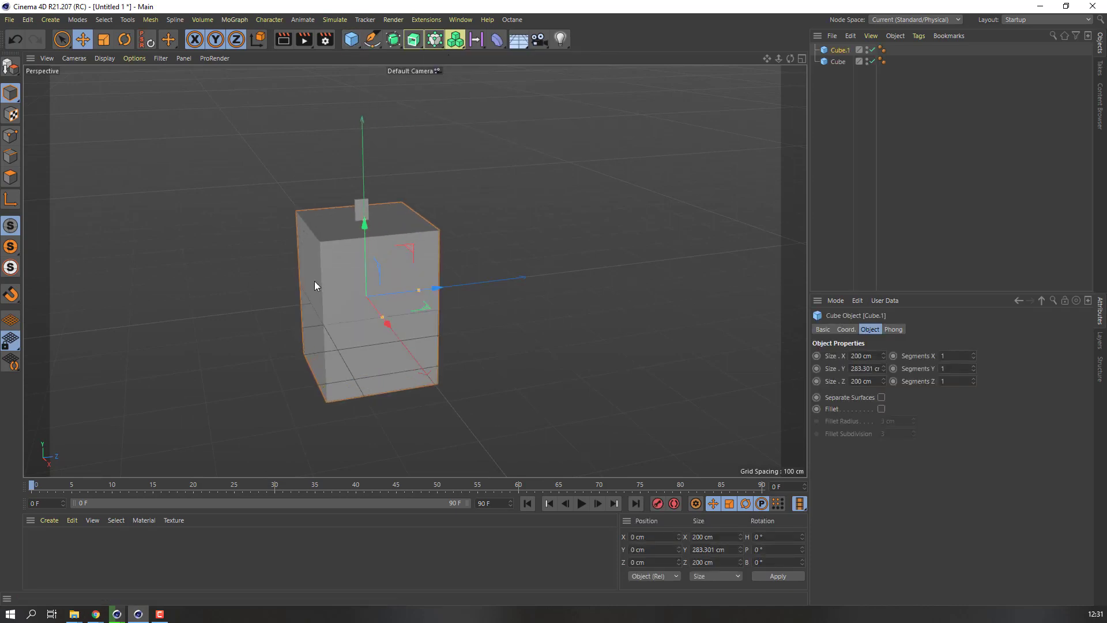
left_click_drag(313, 281, 376, 288, "alt")
left_click_drag(392, 270, 348, 196)
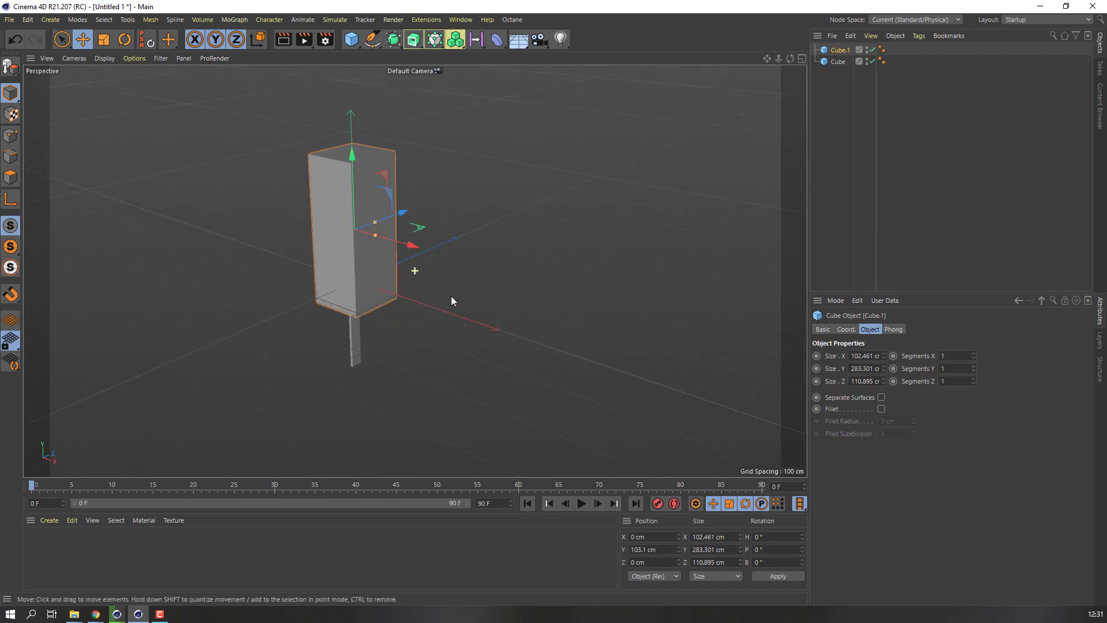
Lower the large block on the stick to about 70 cm in Y and set its height to about 279 cm.
left_click_drag(452, 297, 553, 267, "alt")
left_click_drag(410, 162, 411, 185)
key("ctrl+z")
left_click(369, 323)
scroll(363, 324, "up", 3)
left_click_drag(378, 320, 438, 312, "alt")
left_click(399, 224)
left_click_drag(384, 141, 386, 127)
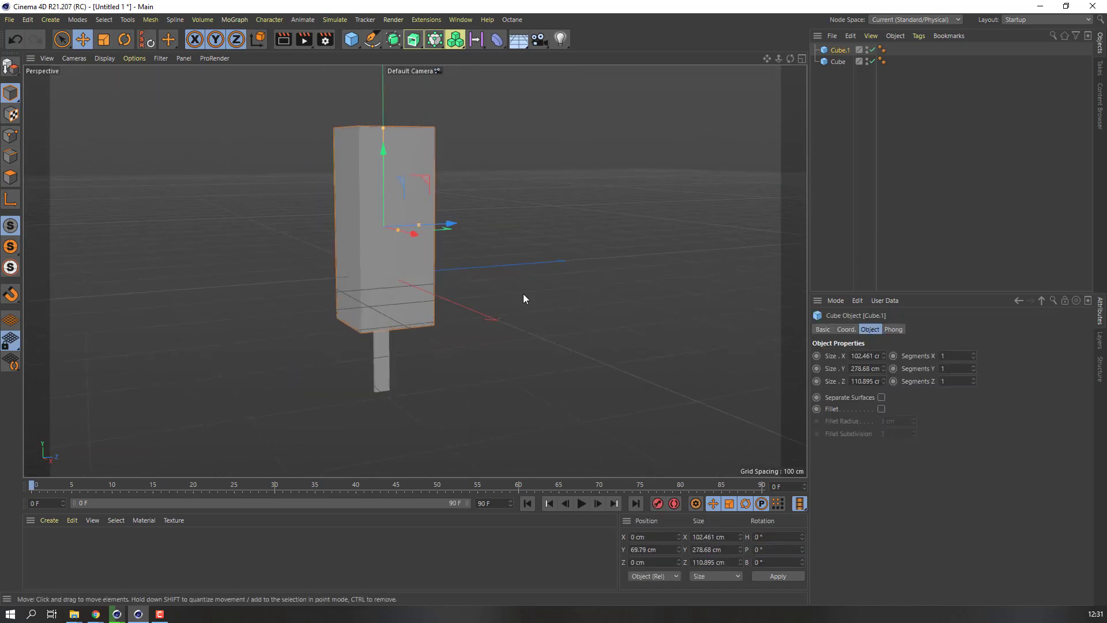
Narrow the large block to about 88 cm in X, with its position at about -8 cm in X.
left_click_drag(524, 293, 278, 174, "alt")
left_click_drag(479, 248, 492, 249)
left_click_drag(465, 245, 478, 247)
left_click_drag(411, 242, 392, 282, "alt")
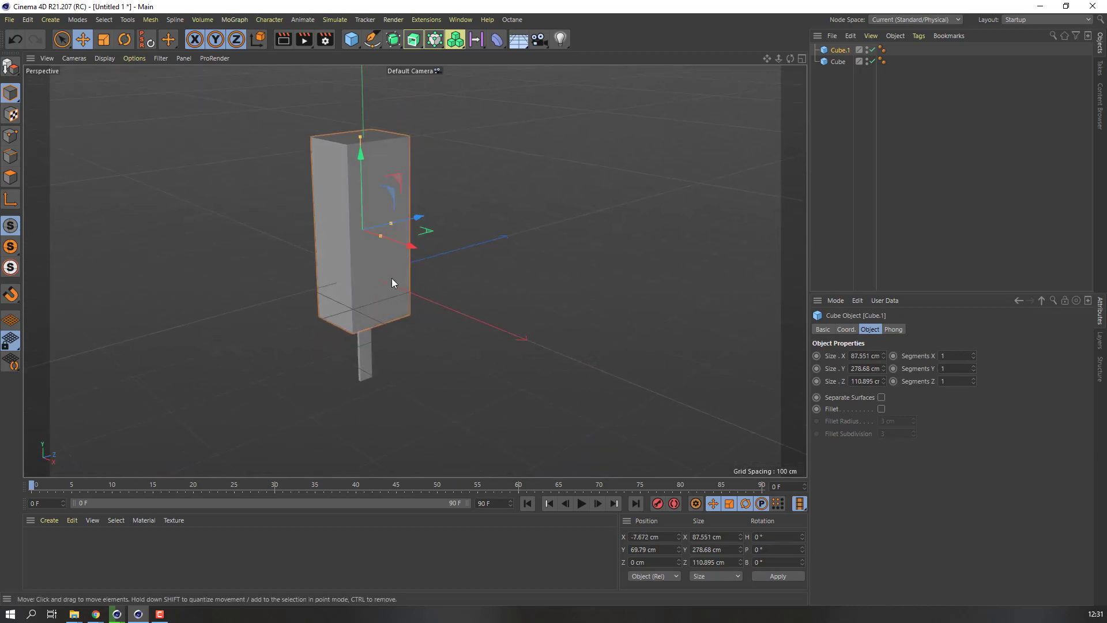
Add a Subdivision Surface and make the large block its child.
left_click(413, 39)
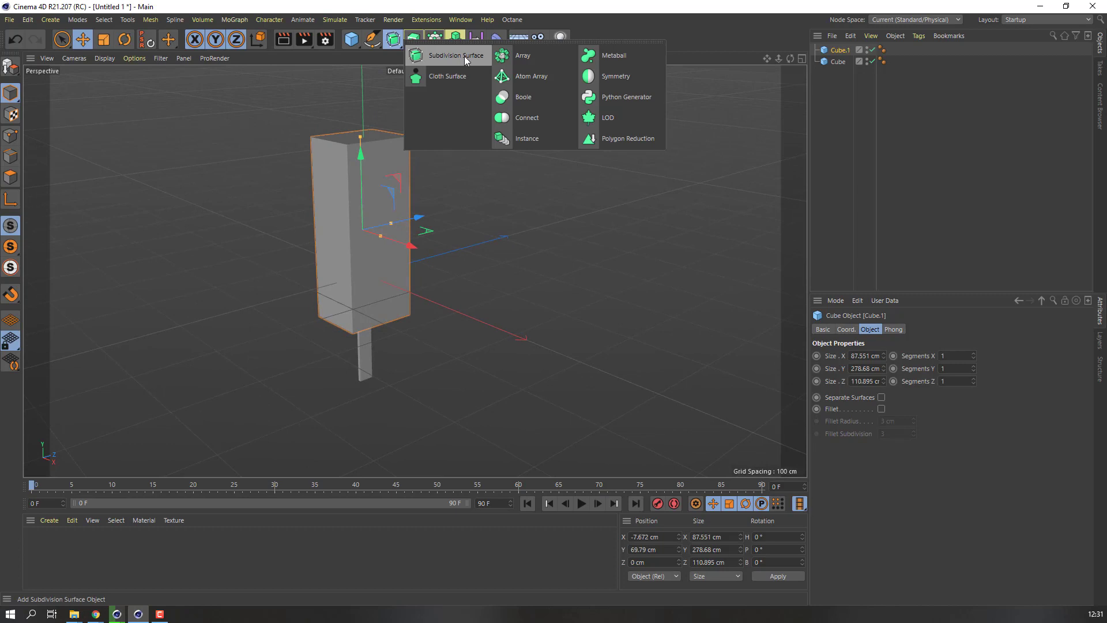
left_click(464, 56)
left_click(827, 62)
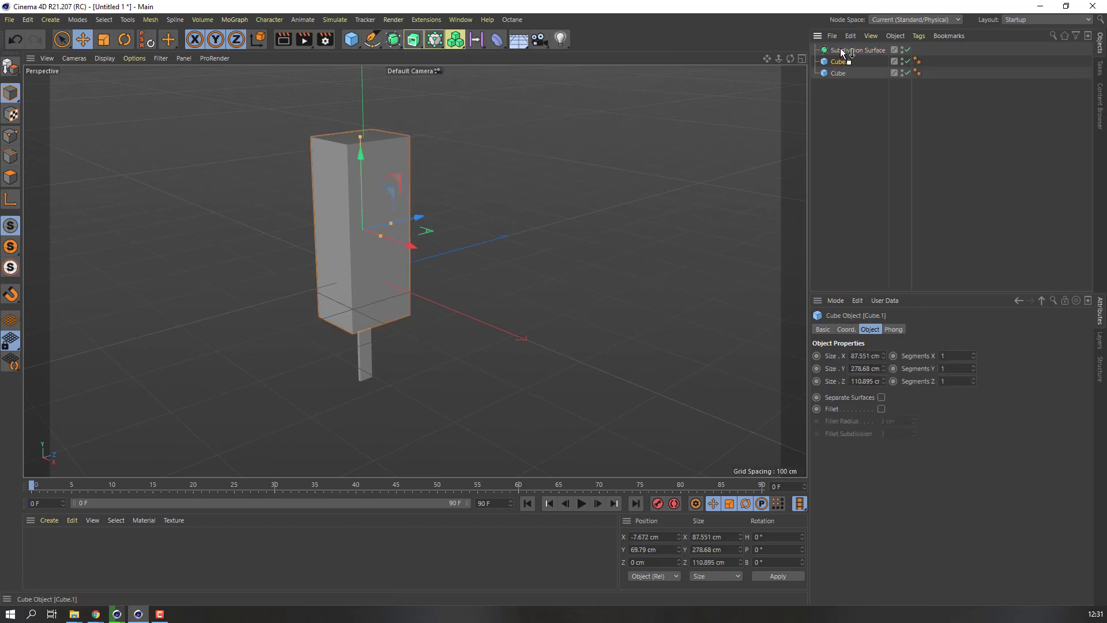
left_click_drag(840, 49, 840, 50)
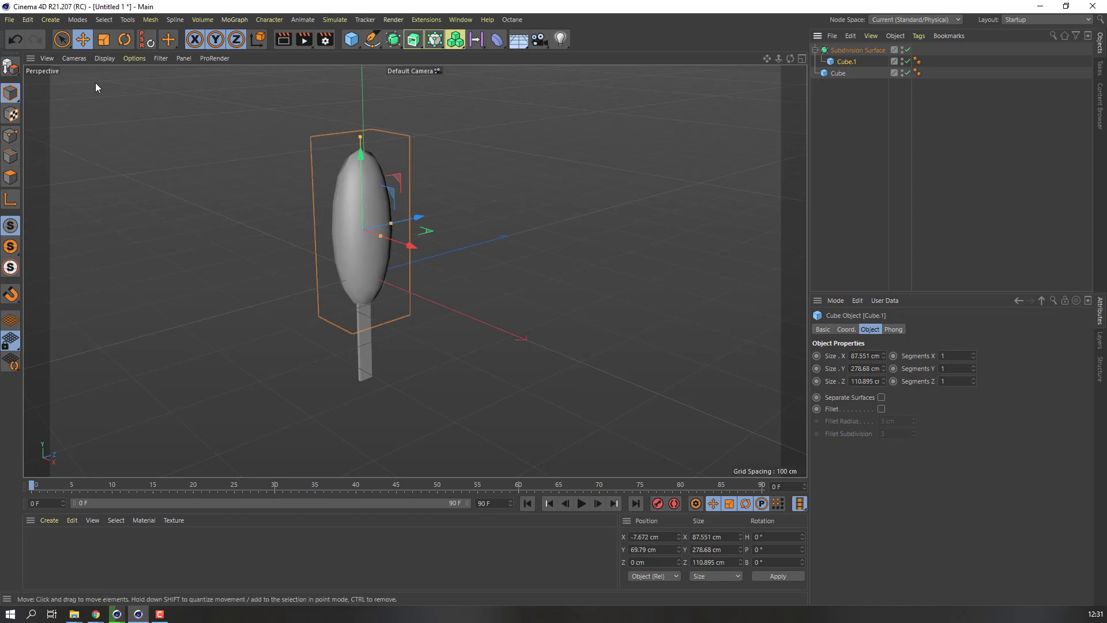
Make the large block editable and add horizontal loop cuts near its top, near its bottom and around its middle.
left_click(9, 67)
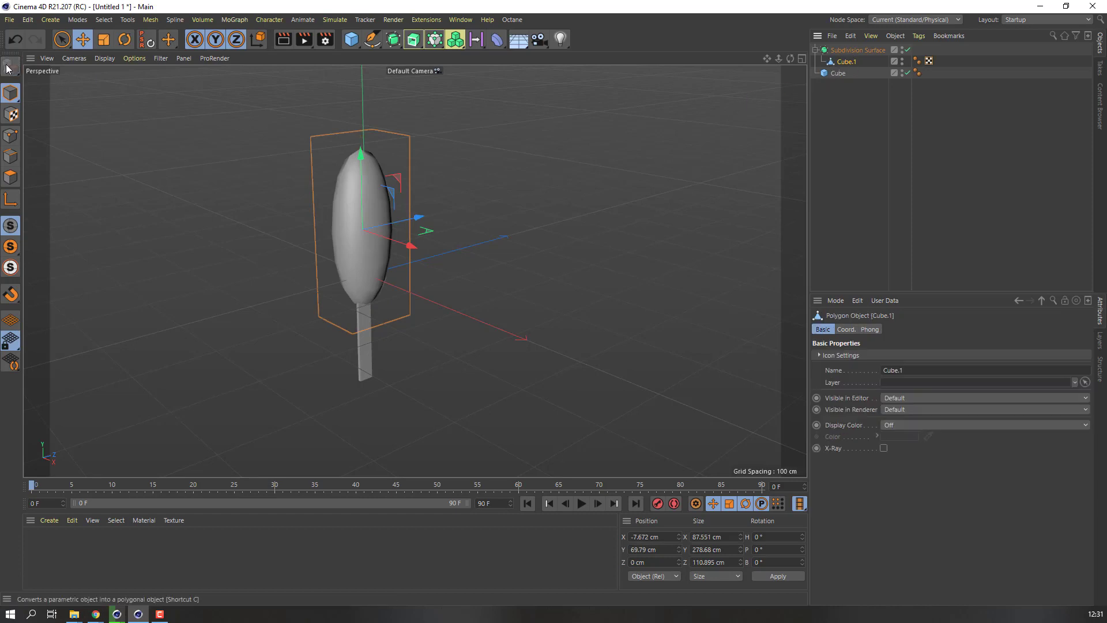
left_click(10, 157)
right_click(138, 182)
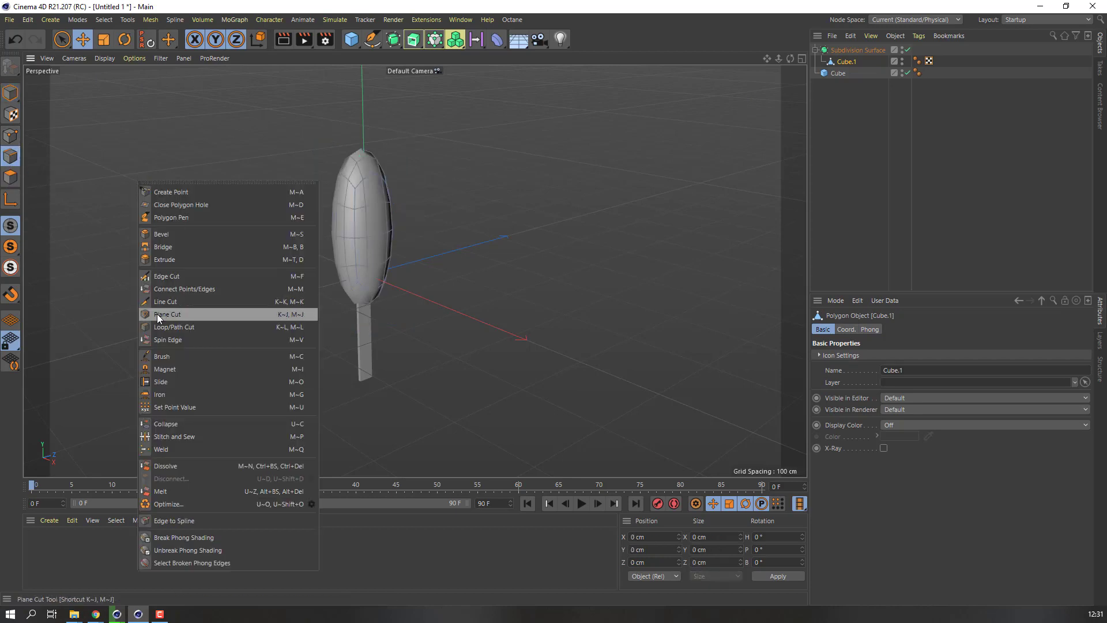
left_click(179, 327)
left_click_drag(294, 238, 348, 168, "alt")
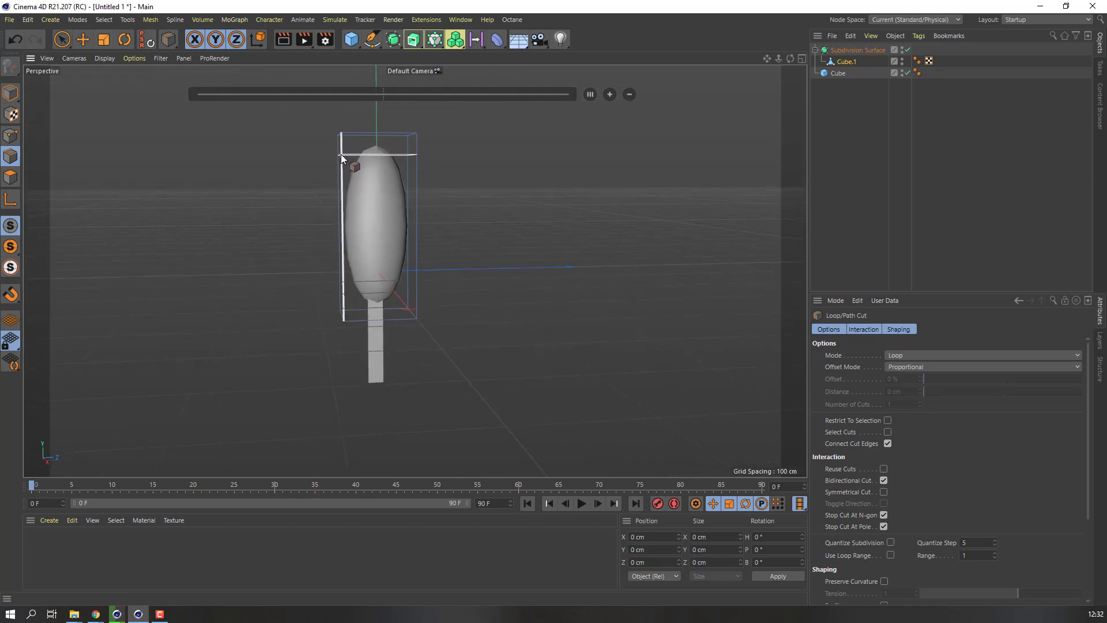
left_click(341, 153)
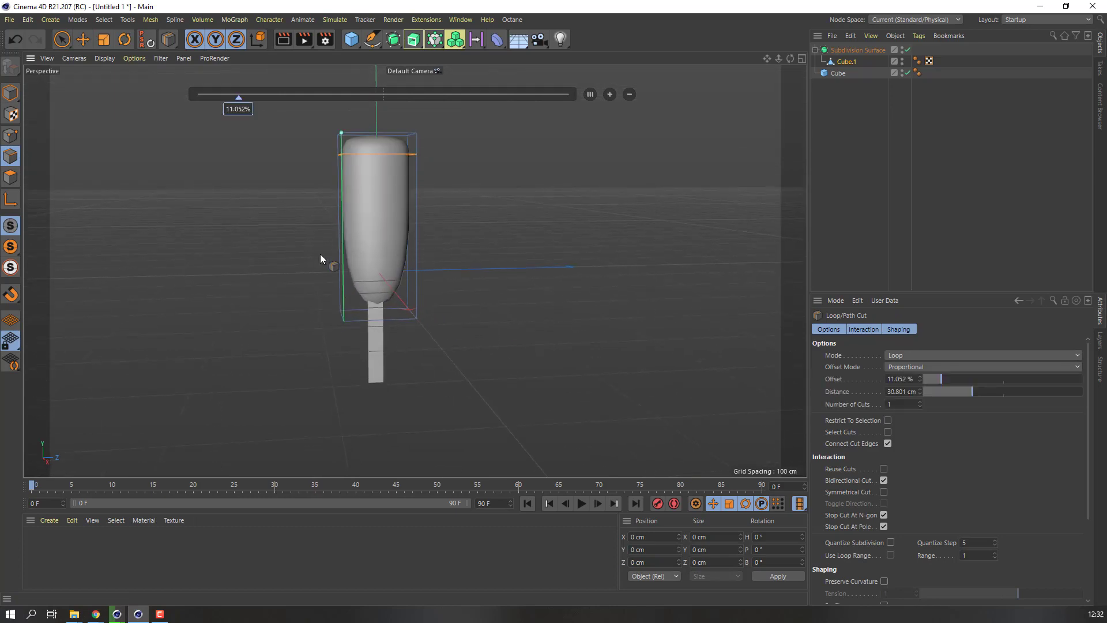
left_click(342, 293)
left_click(343, 220)
left_click_drag(264, 278, 302, 247, "alt")
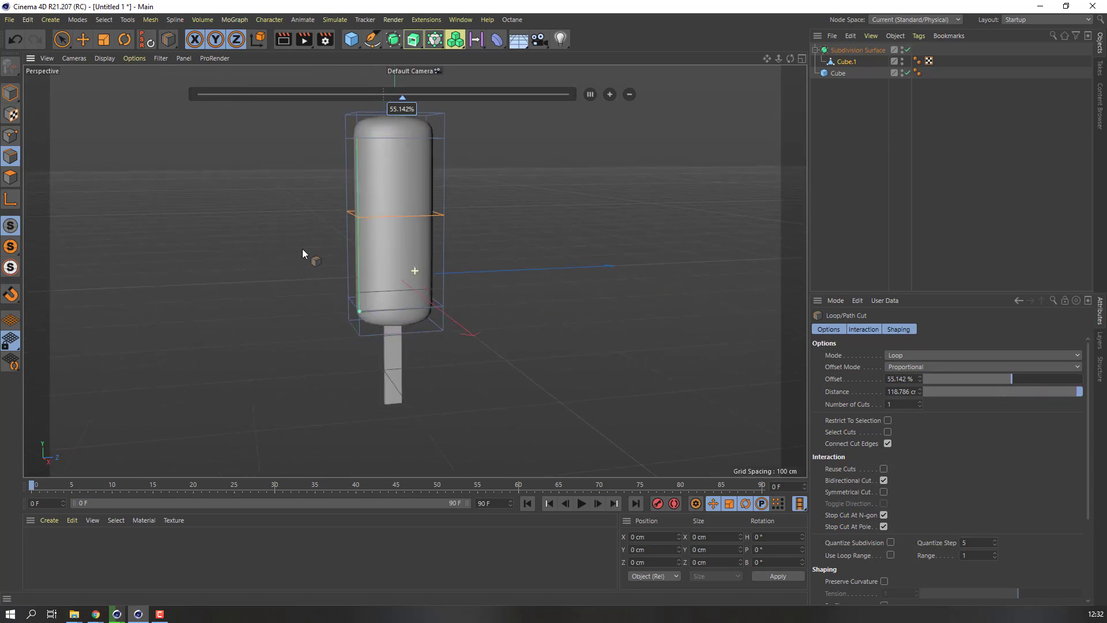
Select the four points of the upper loop with Rectangle Selection and scale them to about 145 cm in Z.
left_click(14, 95)
left_click(60, 46)
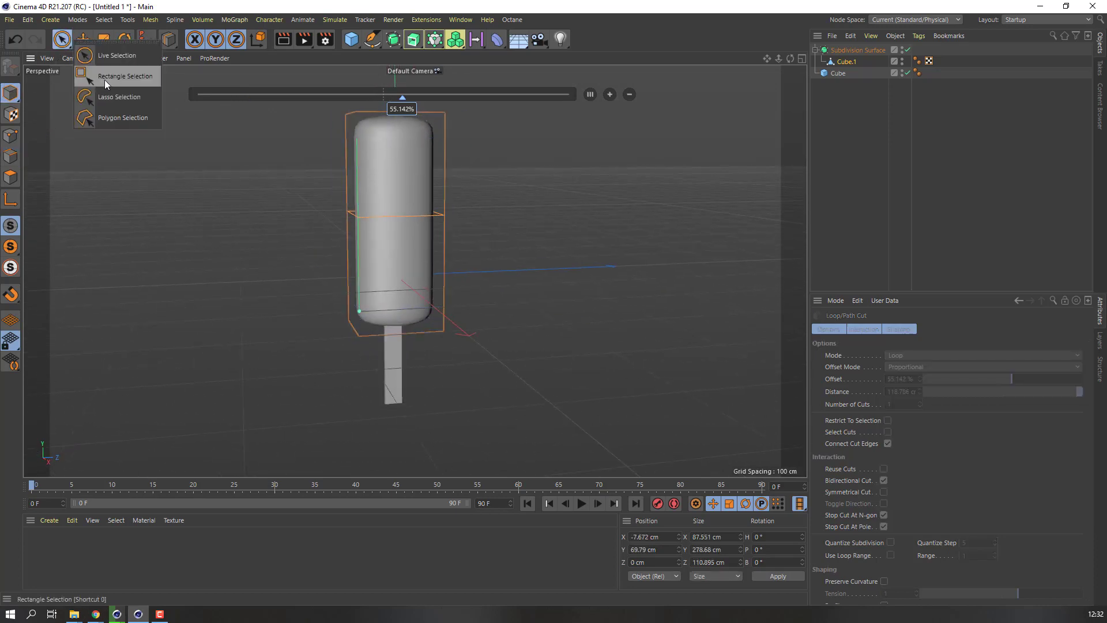
left_click(125, 78)
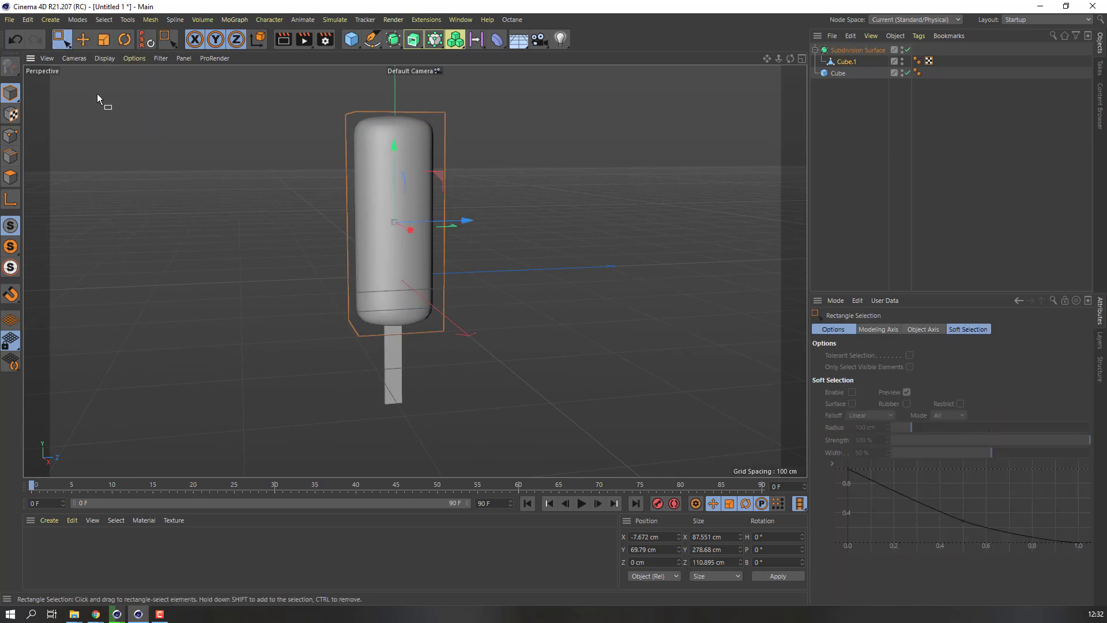
left_click(10, 135)
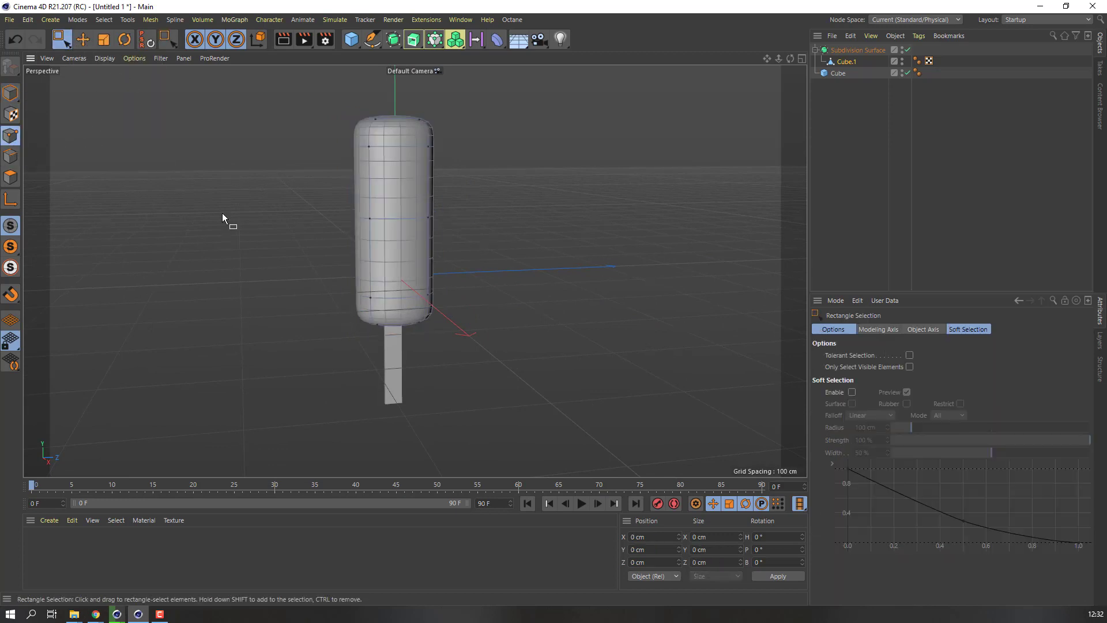
left_click_drag(368, 144, 464, 152)
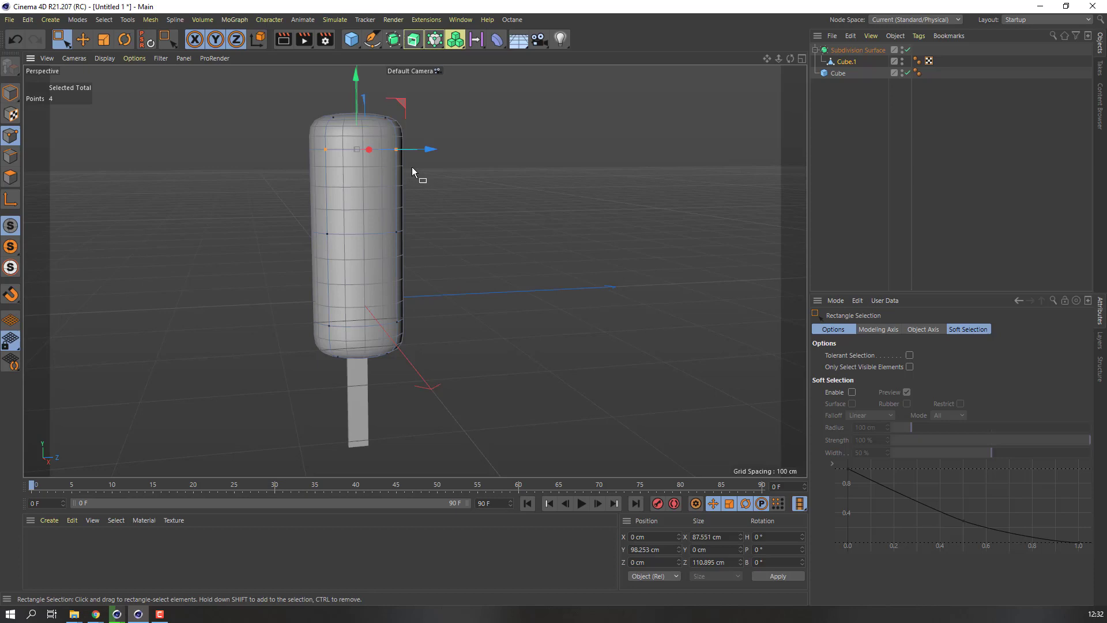
left_click(104, 39)
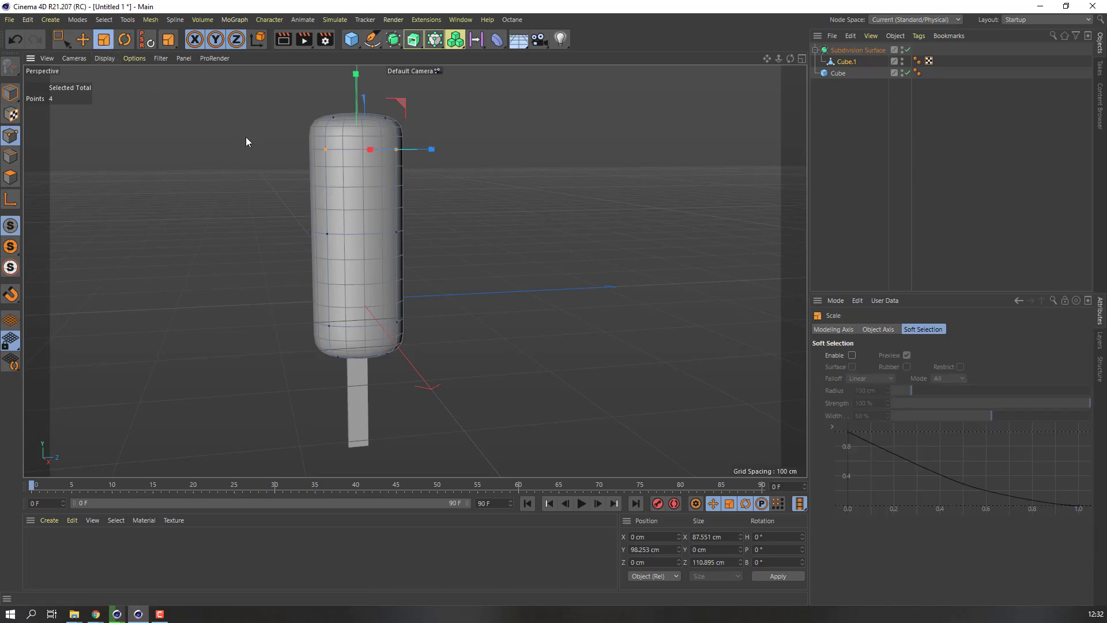
left_click_drag(431, 151, 455, 152)
Select the four points of the block's lower loop and widen them to about 145 cm in Z.
left_click(61, 38)
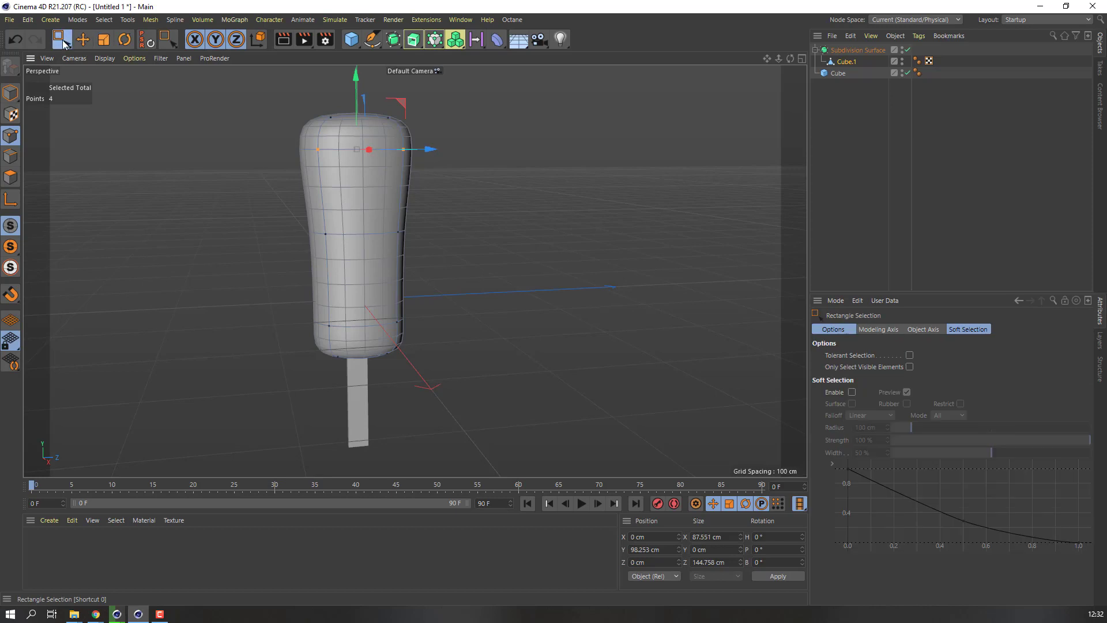
left_click_drag(309, 328, 296, 314, "alt")
left_click_drag(297, 314, 457, 337)
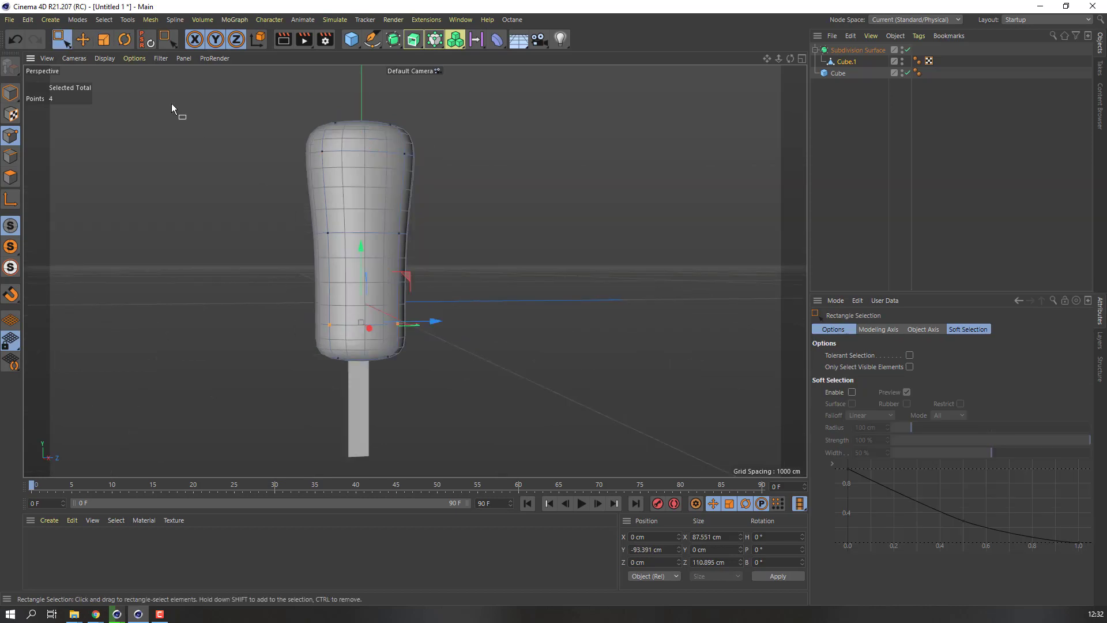
left_click(102, 40)
left_click_drag(435, 321, 460, 323)
left_click_drag(271, 248, 336, 264, "alt")
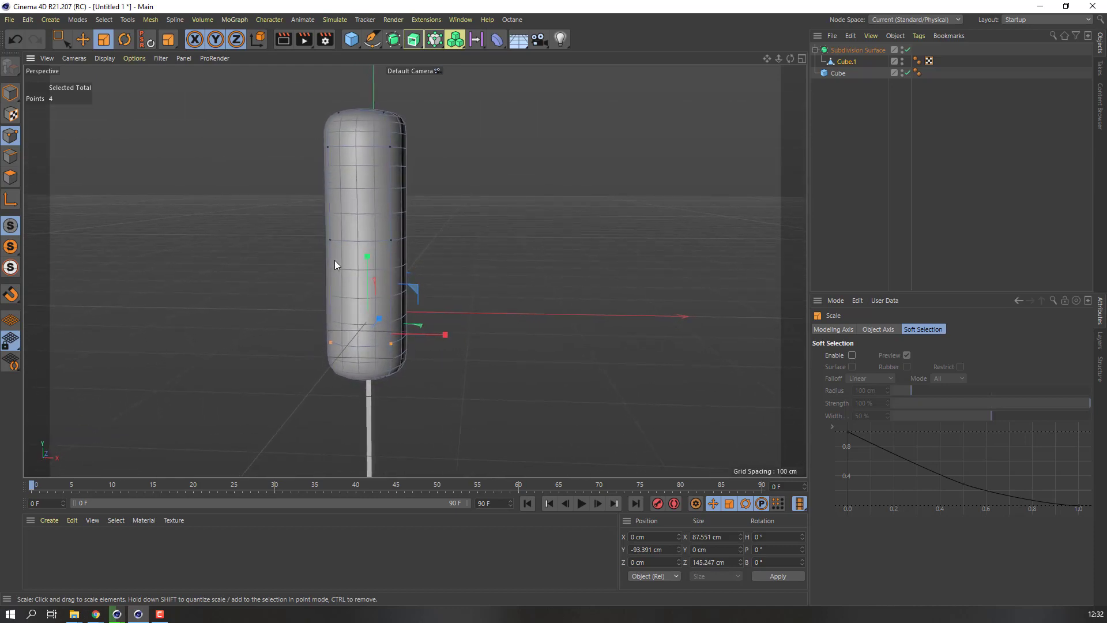
Bulge the block's middle by moving the middle-loop points outward to about 34 cm and -35 cm in X.
left_click(60, 38)
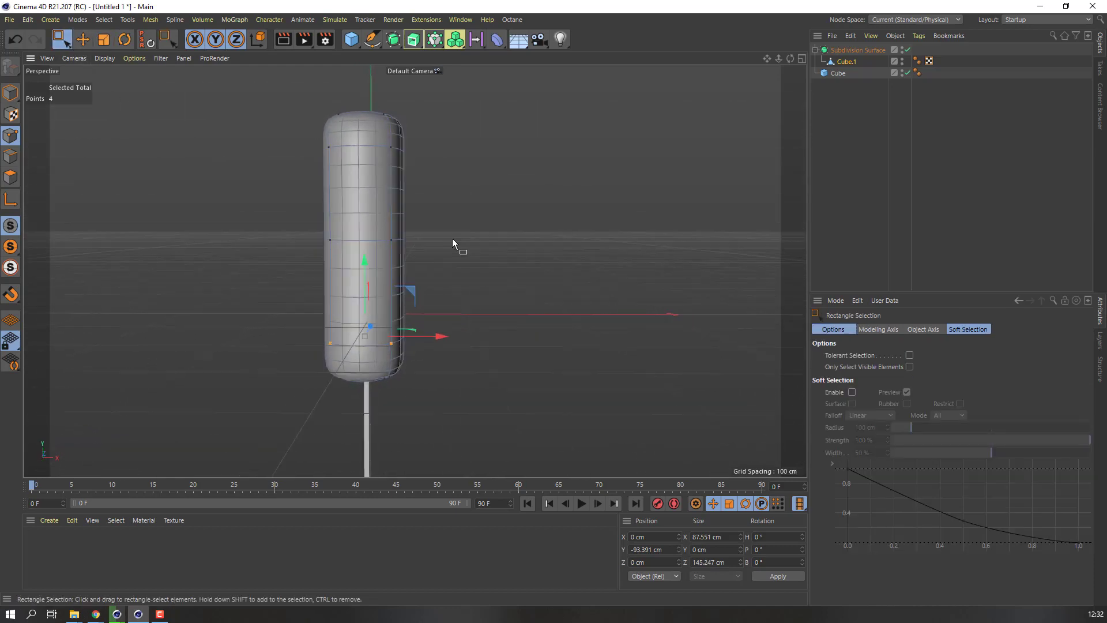
left_click_drag(393, 239, 390, 241)
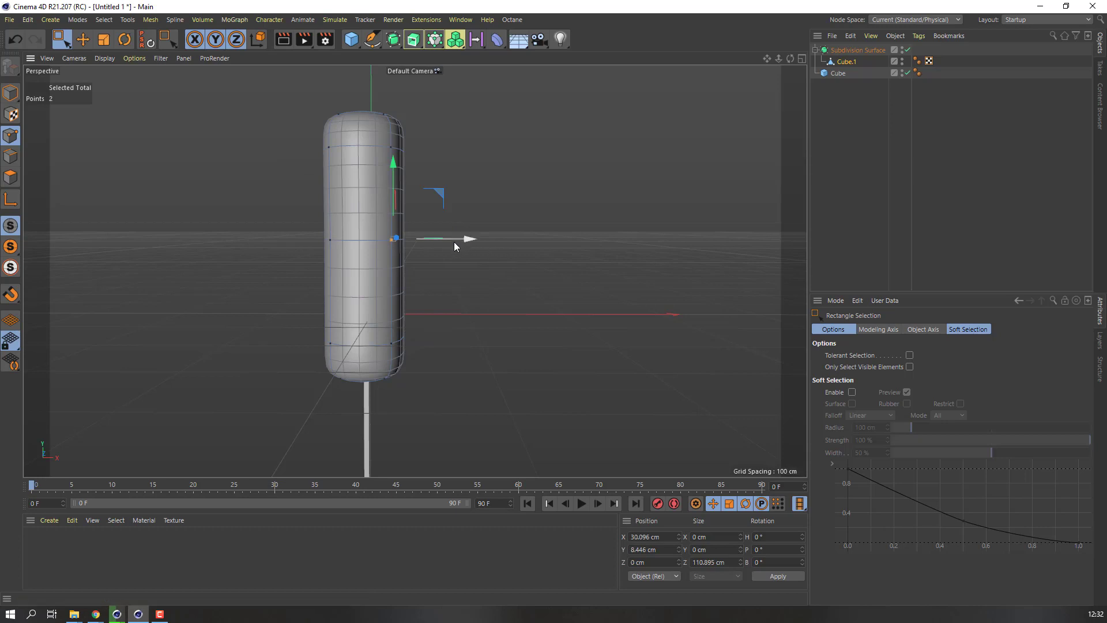
left_click_drag(462, 240, 441, 247)
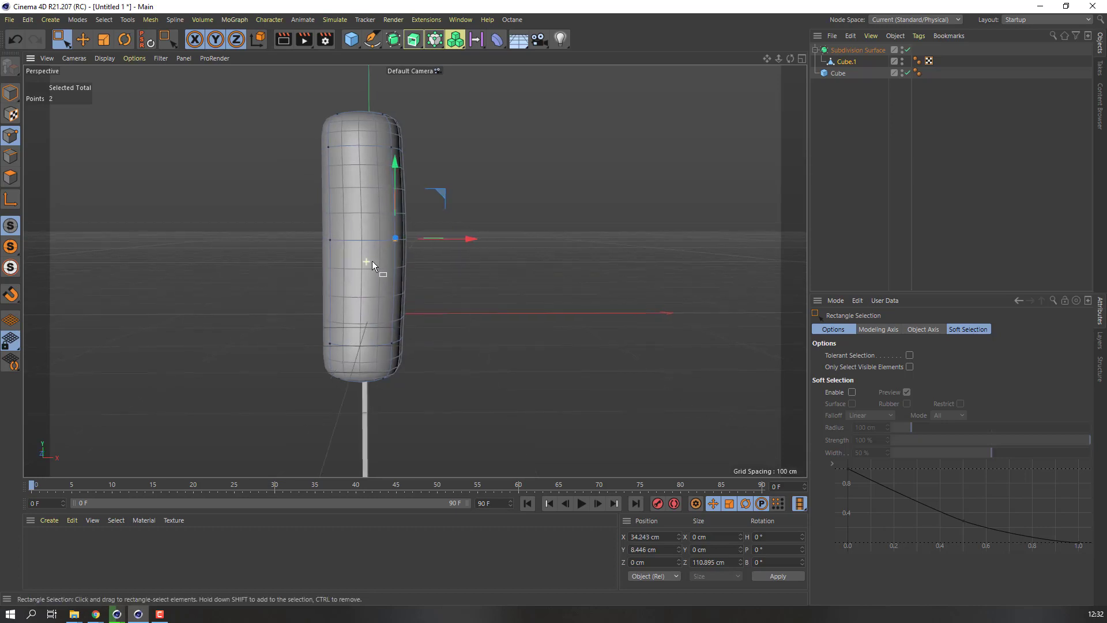
left_click_drag(300, 218, 382, 239)
left_click_drag(403, 265, 54, 156, "alt")
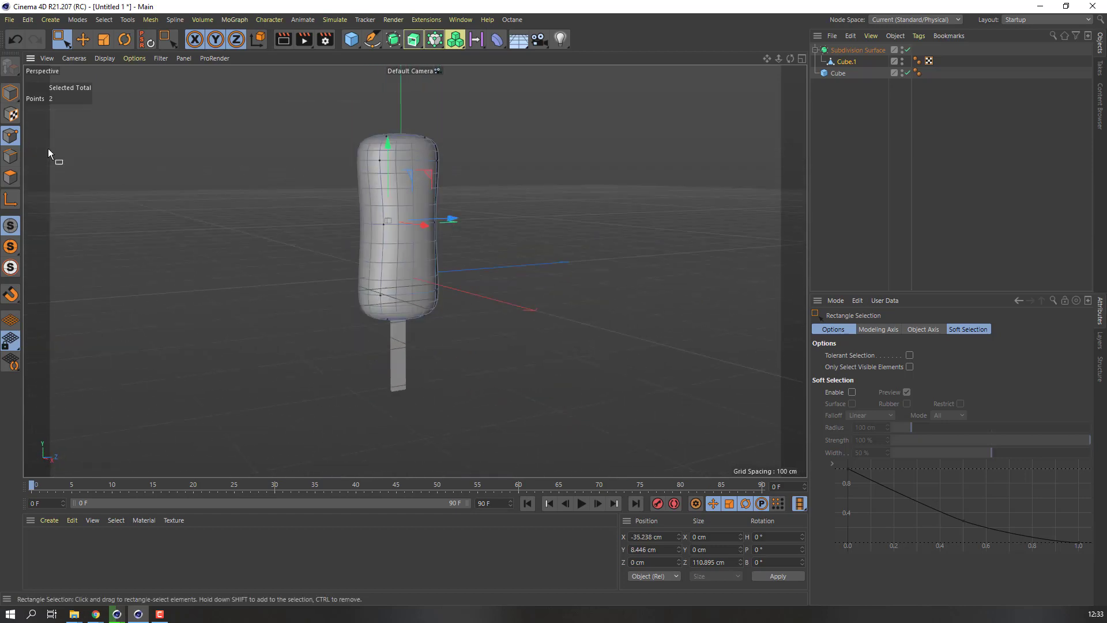
Return to whole-object editing with the Move tool, collapse the Subdivision Surface hierarchy and deselect everything.
left_click(9, 97)
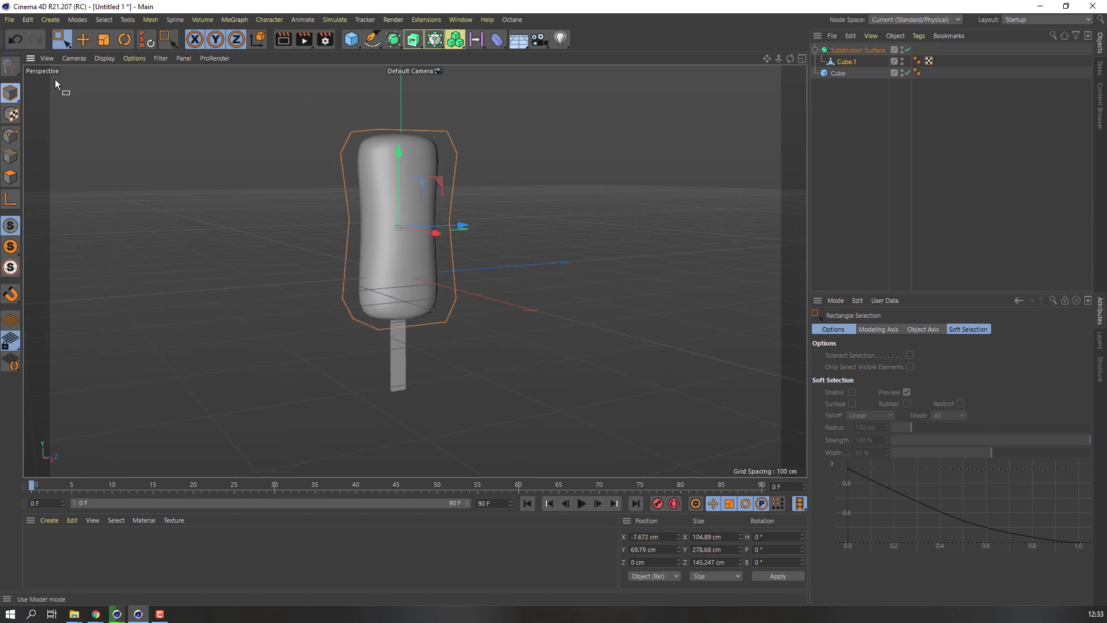
left_click(82, 41)
middle_click_drag(651, 337, 615, 330, "alt")
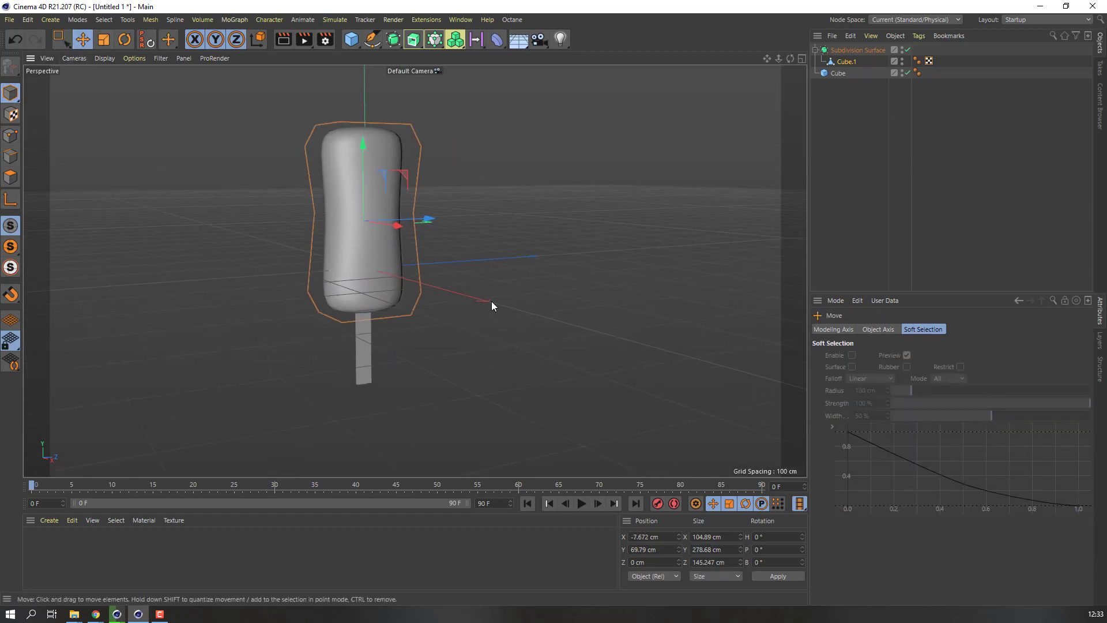
key("Delete")
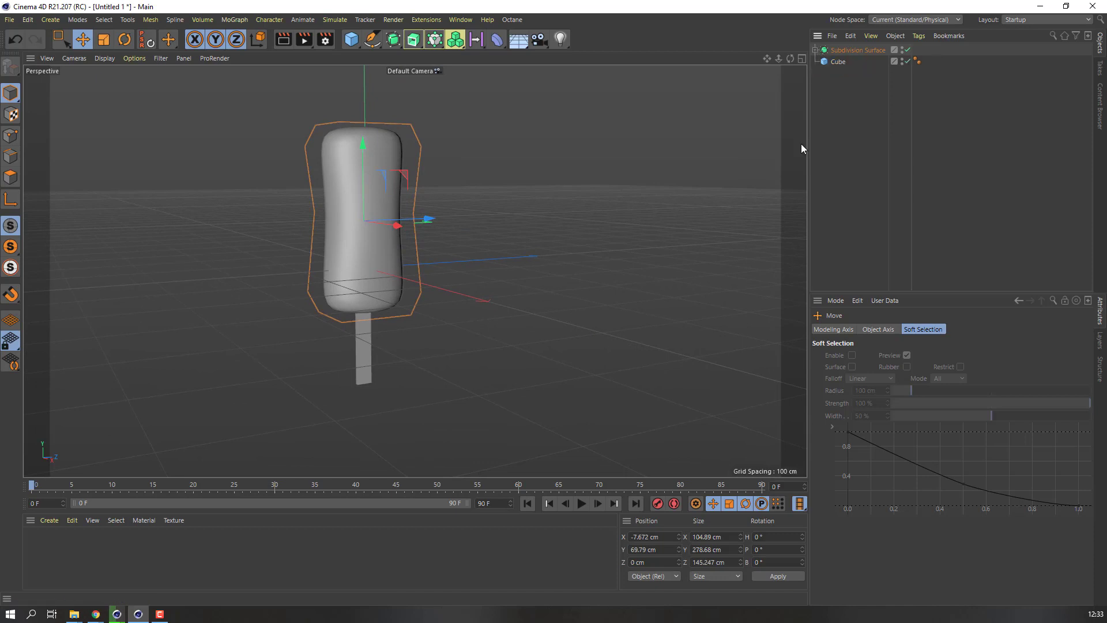
left_click(603, 219)
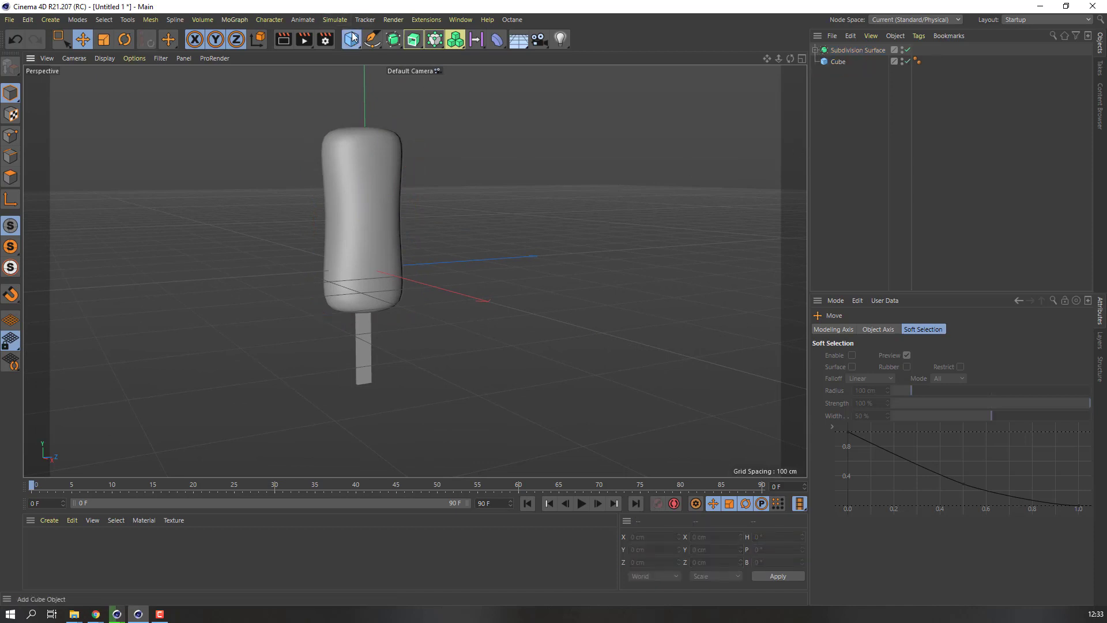
Add a cylinder and raise it to about 112 cm in Y.
left_click_drag(352, 38, 585, 58)
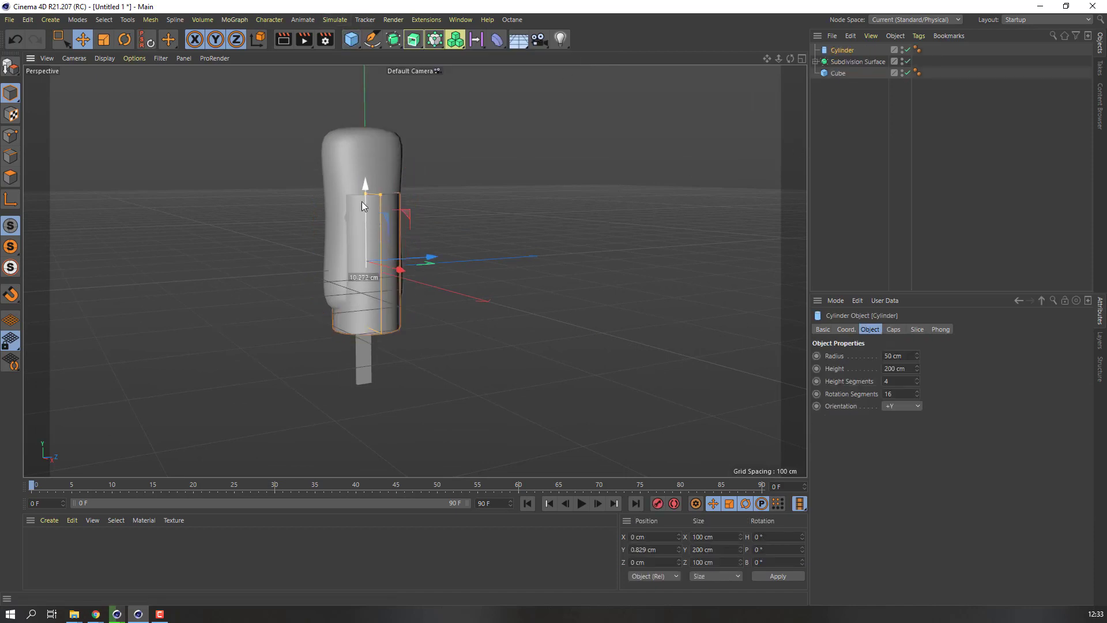
left_click_drag(361, 202, 368, 160)
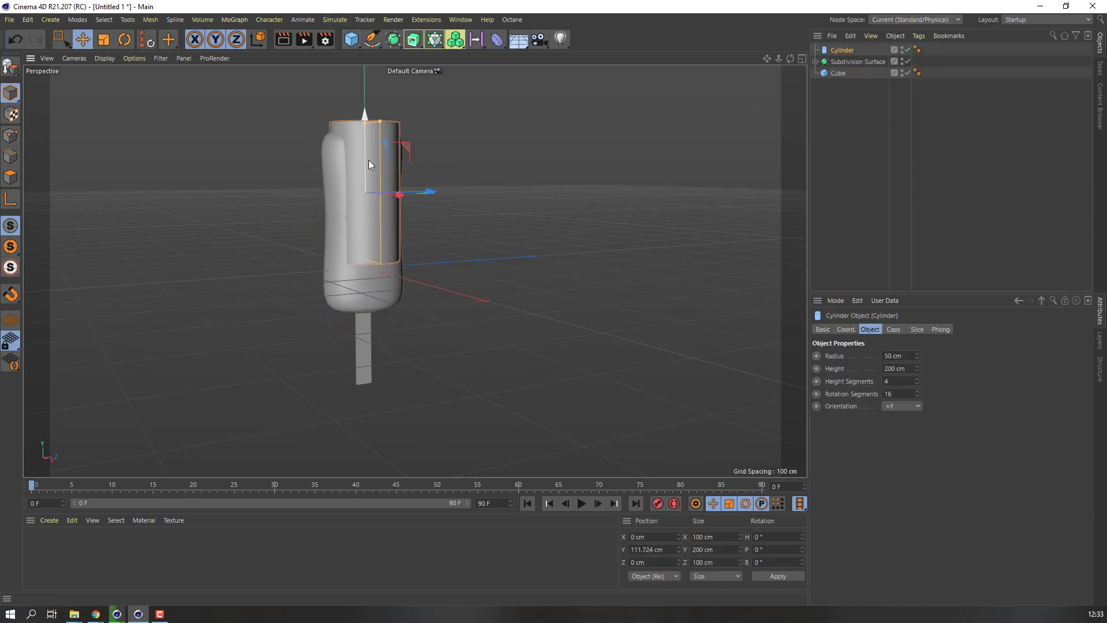
Rotate the cylinder to about 91° pitch and 89° bank so it lies crosswise to the ice cream.
left_click(124, 40)
left_click_drag(314, 174, 334, 204, "alt")
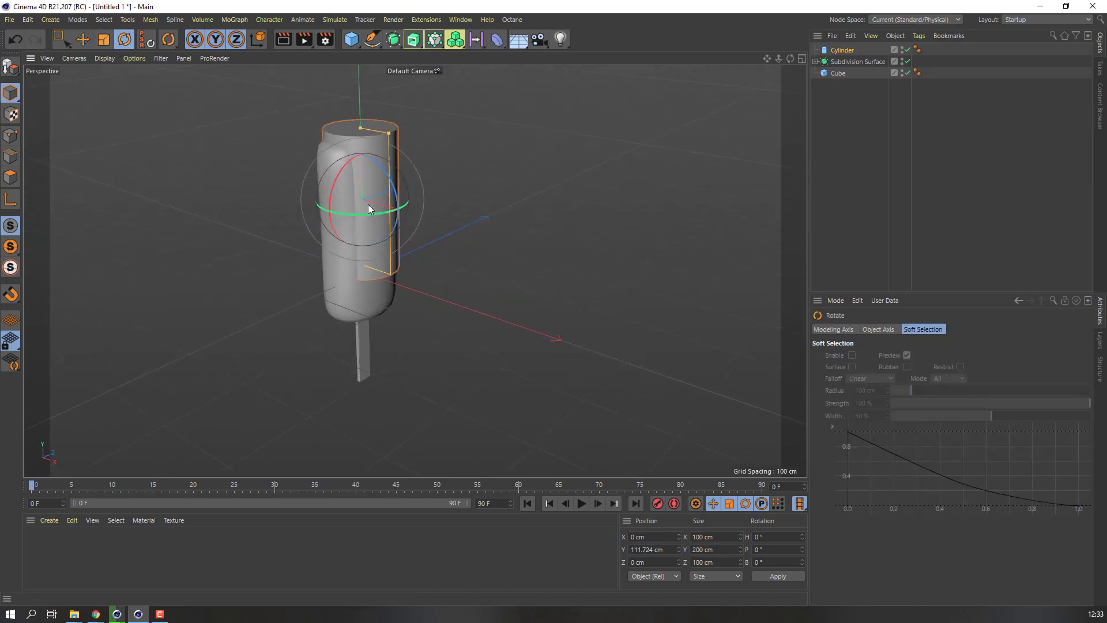
left_click_drag(347, 162, 280, 286)
left_click_drag(293, 228, 214, 221, "alt")
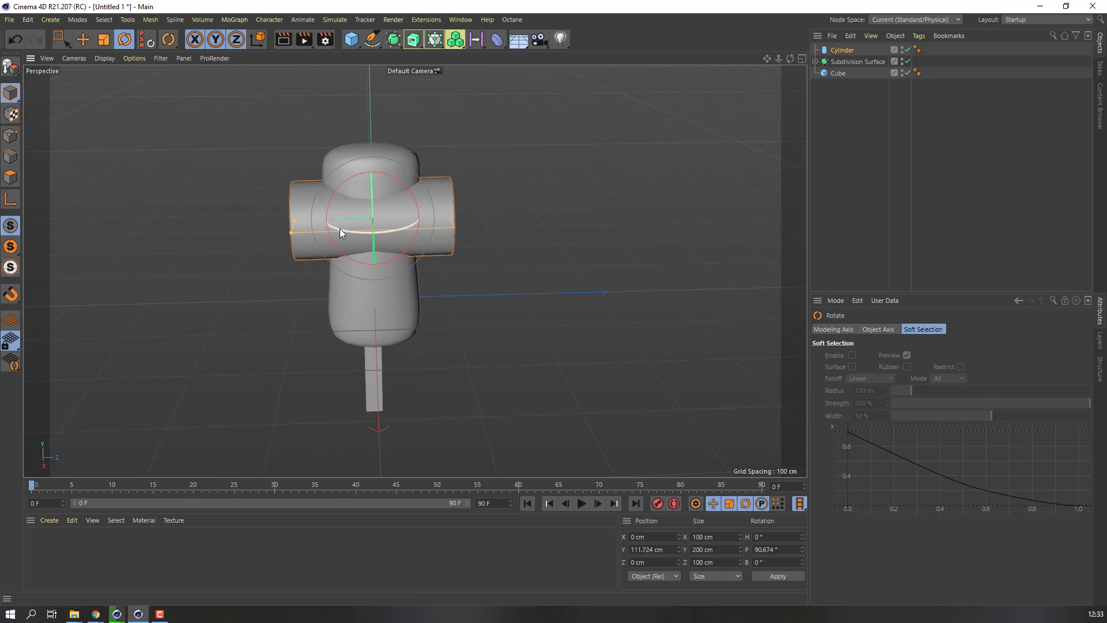
left_click_drag(338, 229, 434, 201)
Move the cylinder into the ice cream's upper corner, at about 177 cm in Y and 66 cm in Z.
left_click(82, 39)
left_click_drag(331, 255, 275, 257, "alt")
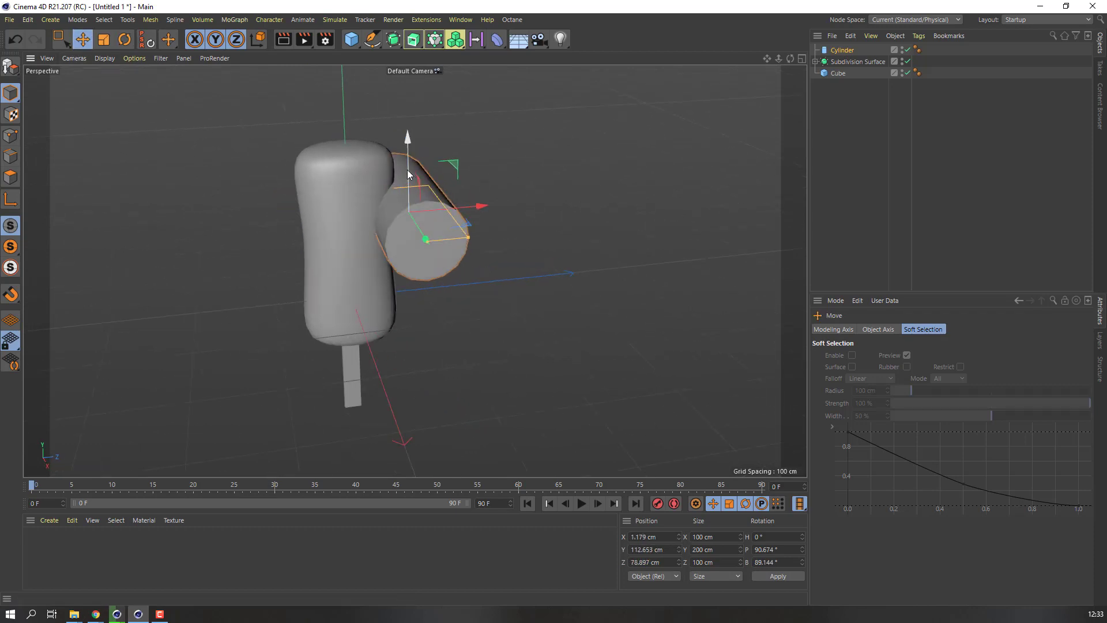
left_click_drag(407, 171, 391, 127)
left_click_drag(440, 223, 453, 174, "alt")
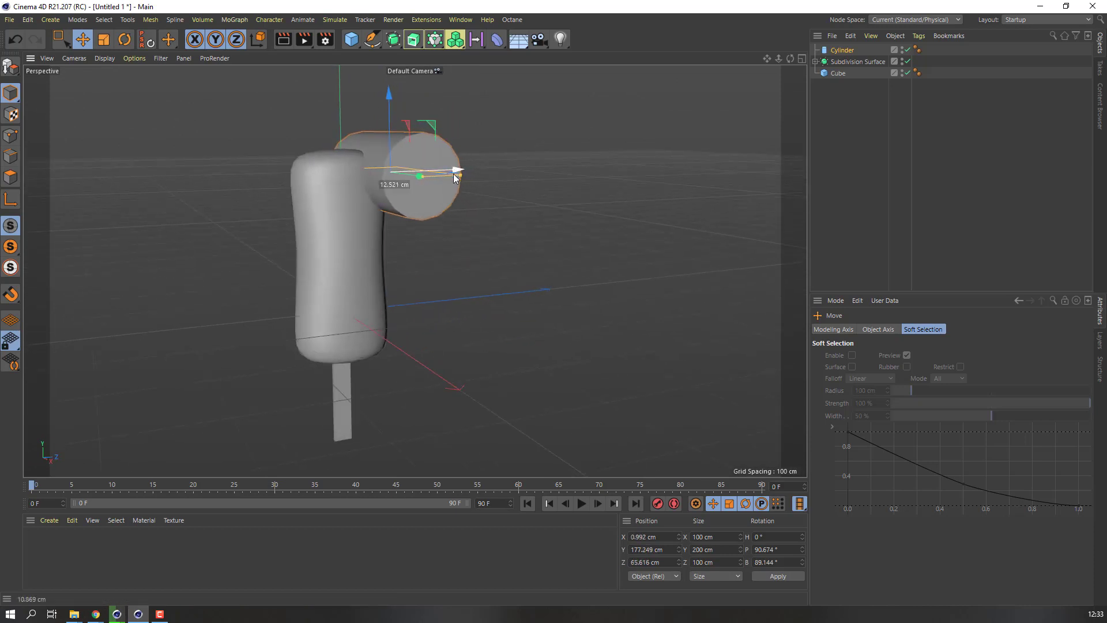
middle_click_drag(407, 254, 375, 224, "alt")
left_click_drag(375, 228, 464, 218, "alt")
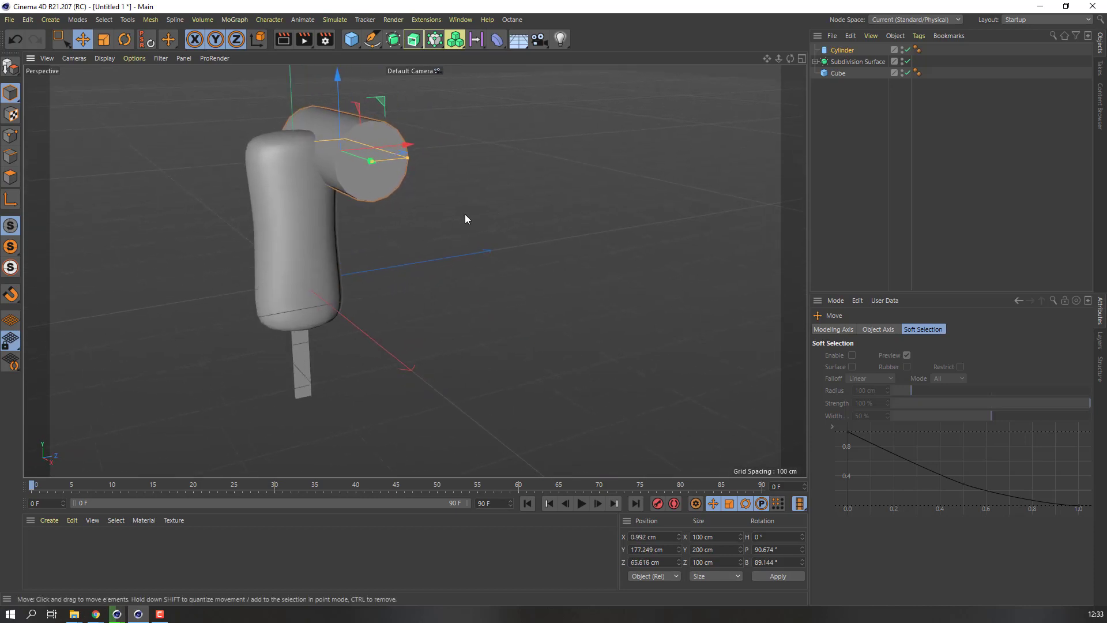
Add a Boole object and nest the Subdivision Surface above the Cylinder in it to cut a bite from the ice cream.
left_click(393, 39)
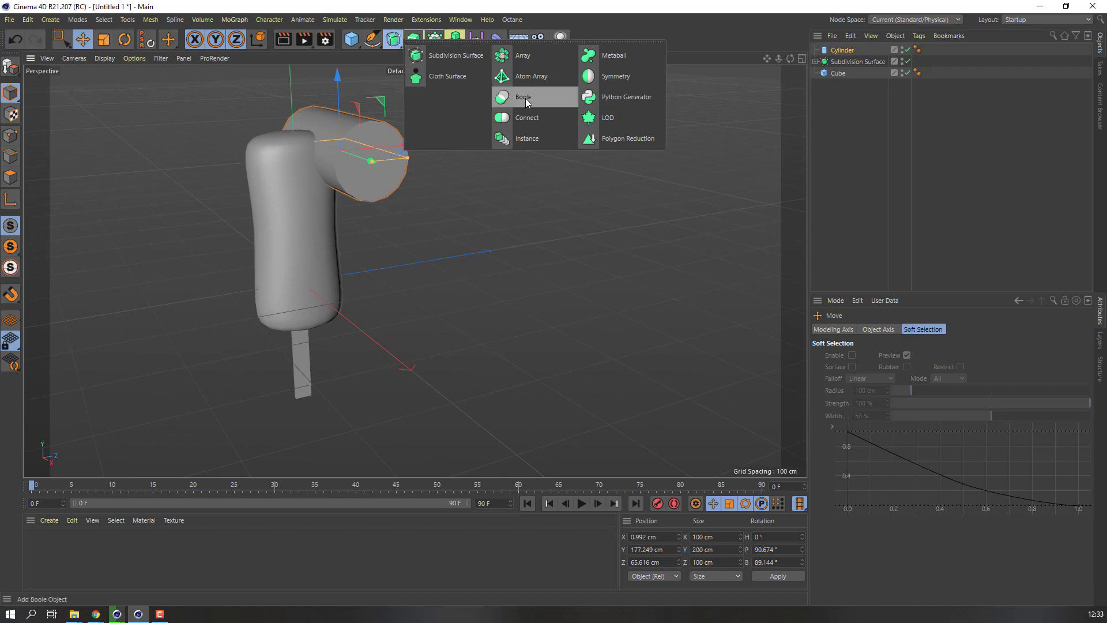
left_click(523, 96)
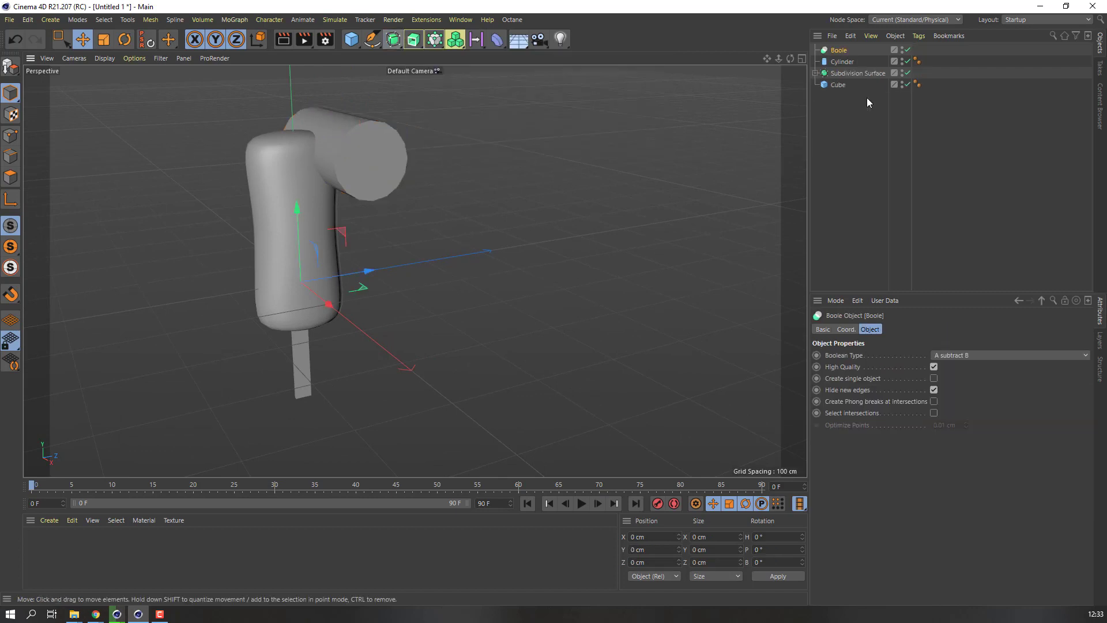
left_click(842, 73)
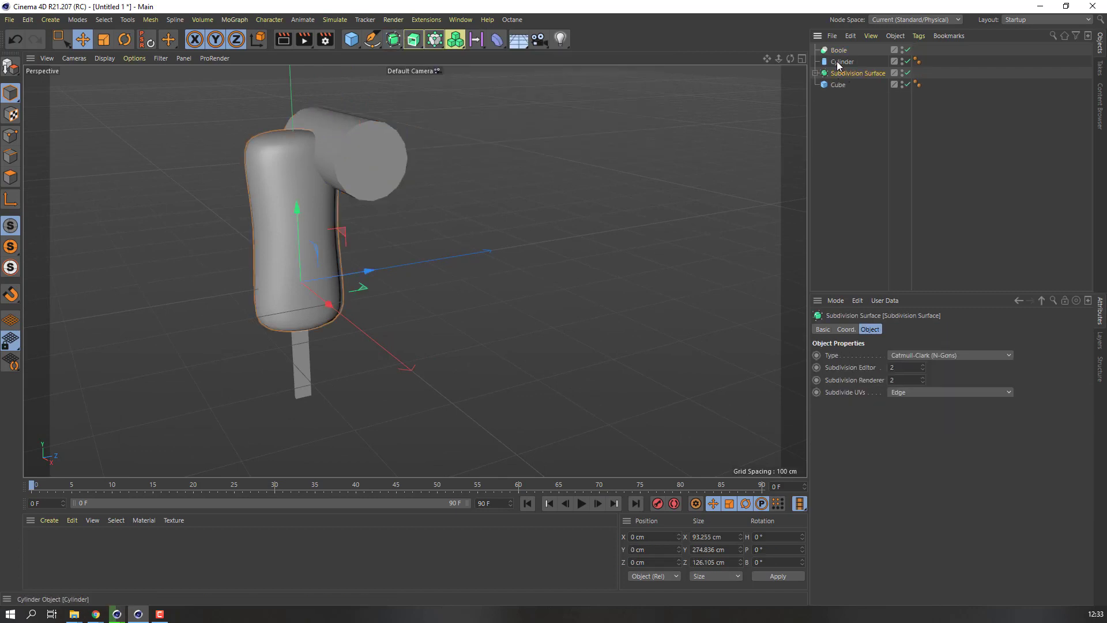
left_click(840, 62, "ctrl")
left_click_drag(837, 64, 842, 52)
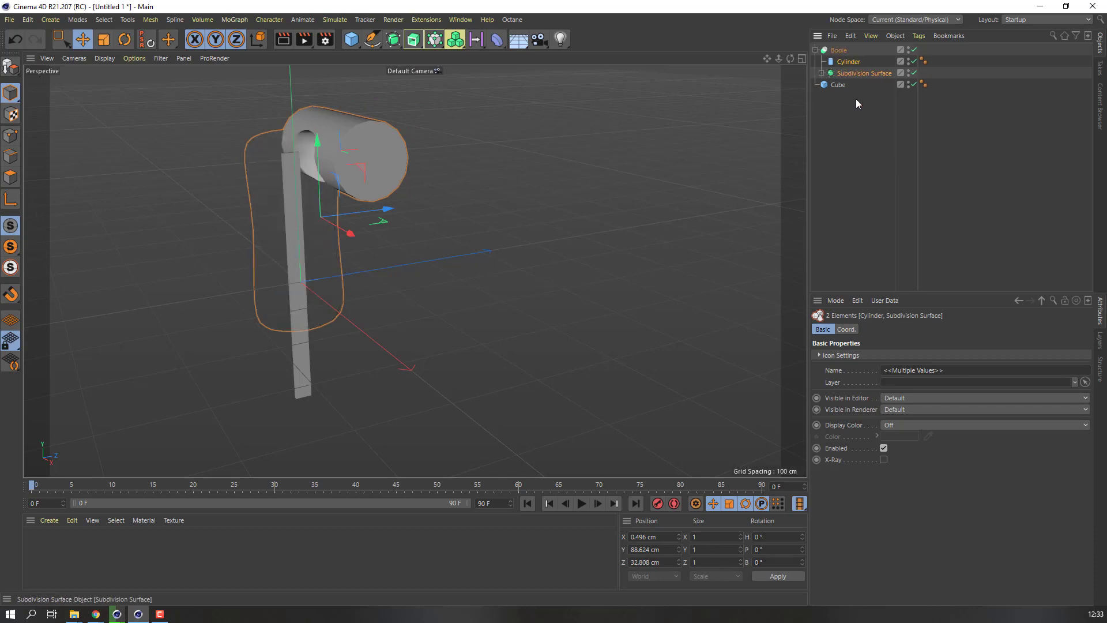
left_click(843, 63)
left_click_drag(842, 64, 847, 76)
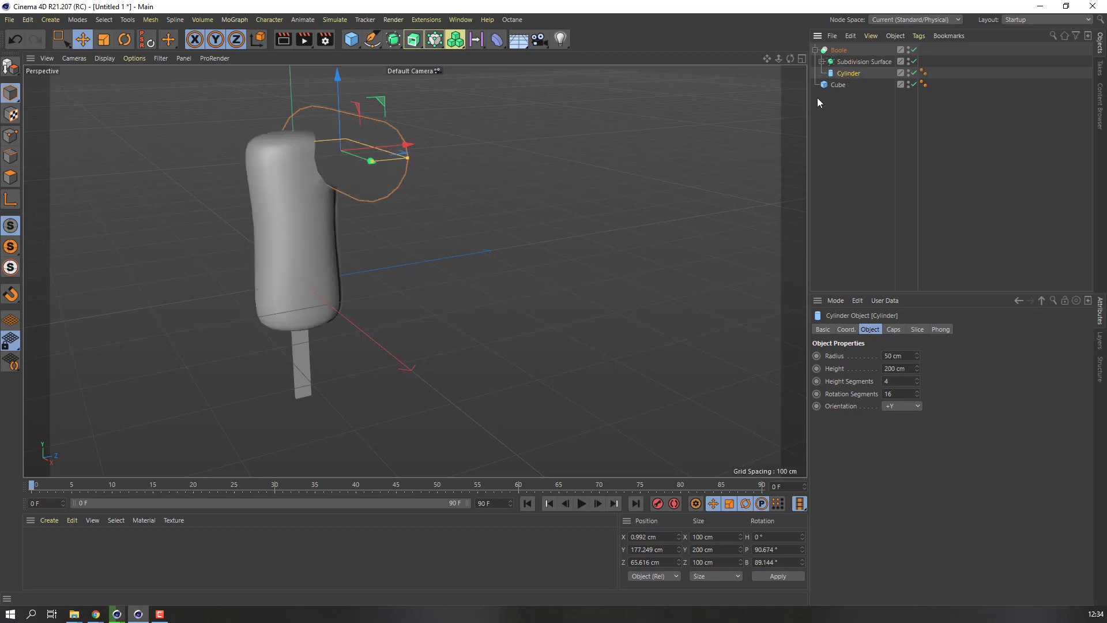
Refine the bite by moving the cutting cylinder to about 187 cm in Y and 72 cm in Z.
left_click_drag(298, 211, 369, 181, "alt")
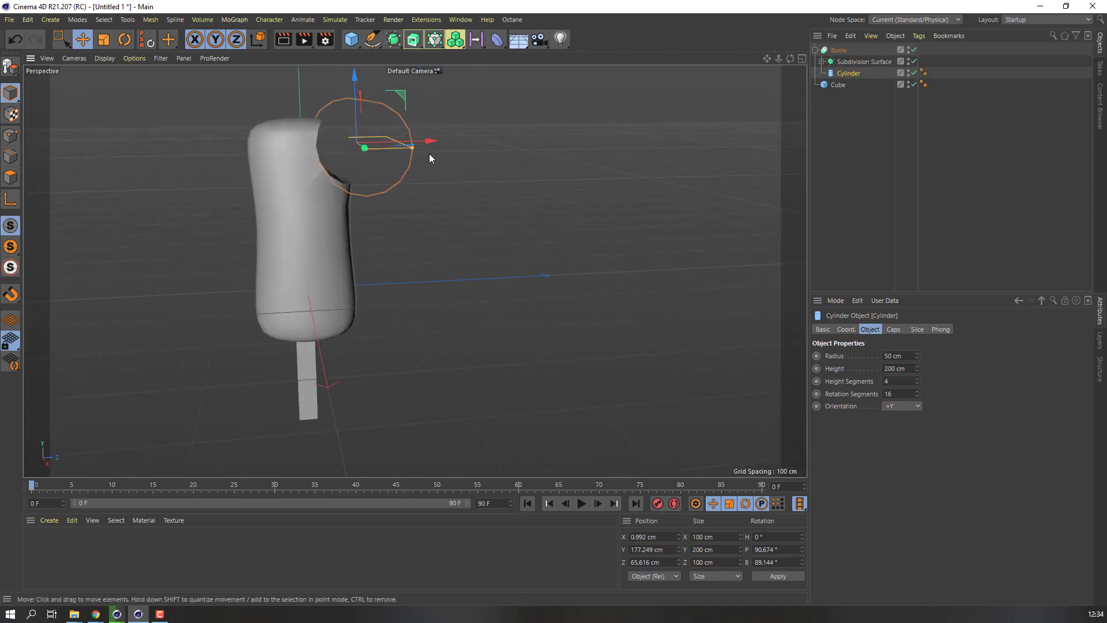
left_click_drag(431, 144, 438, 141)
left_click_drag(365, 111, 364, 103)
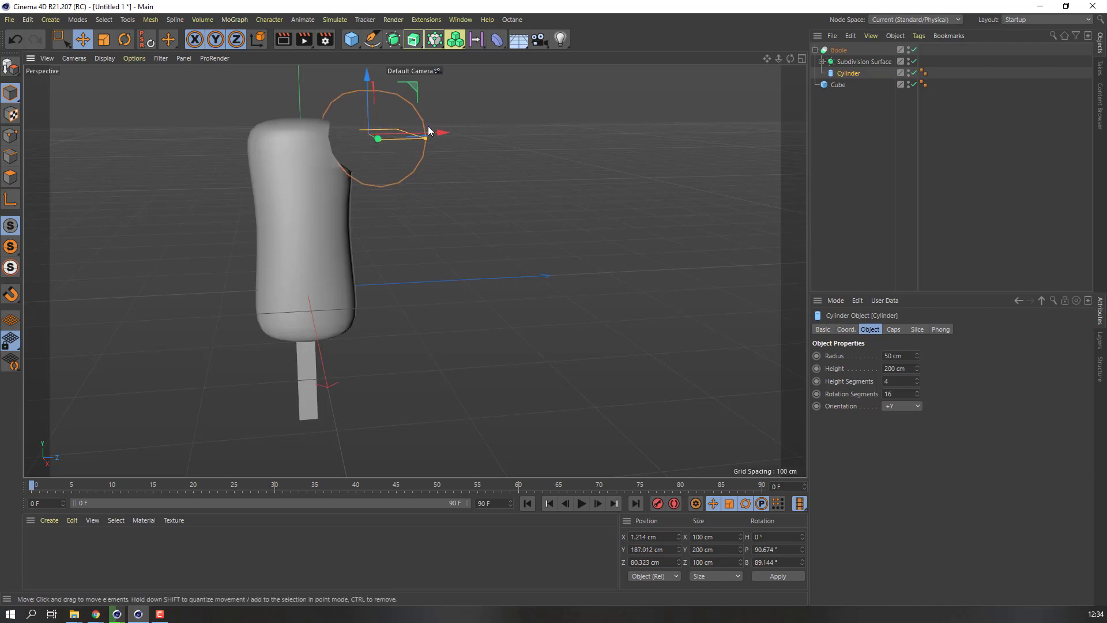
mouse_move(431, 134)
left_mouse_down()
mouse_move(417, 136)
mouse_move(425, 142)
left_mouse_up()
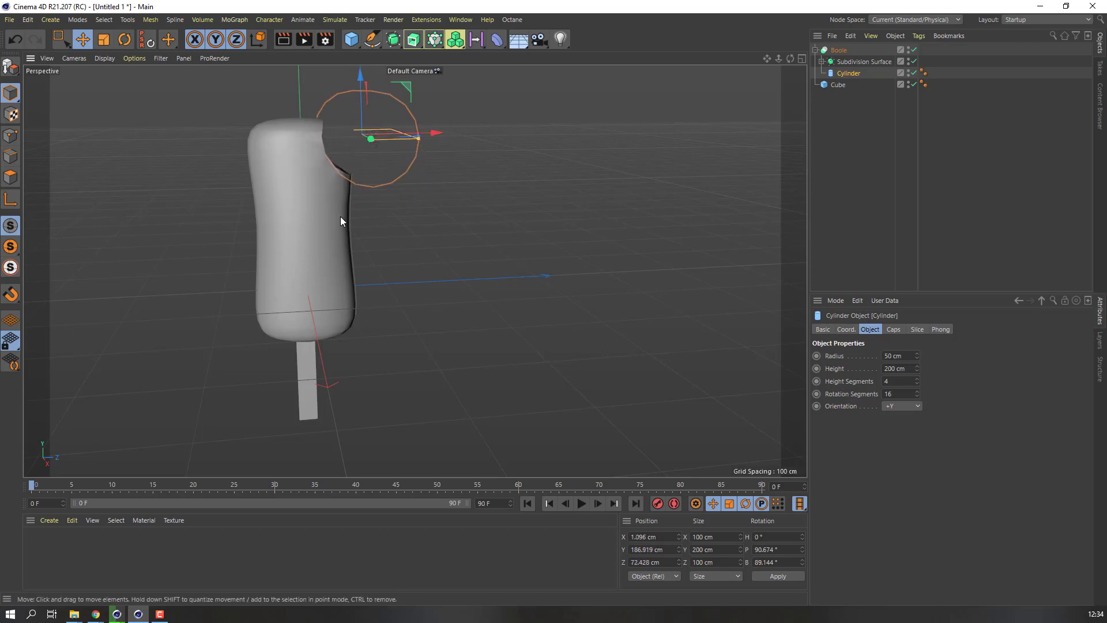
Try 30 and 15 rotation segments on the cutting cylinder and settle on 20.
scroll(340, 216, "up", 8)
left_click_drag(373, 216, 349, 217, "alt")
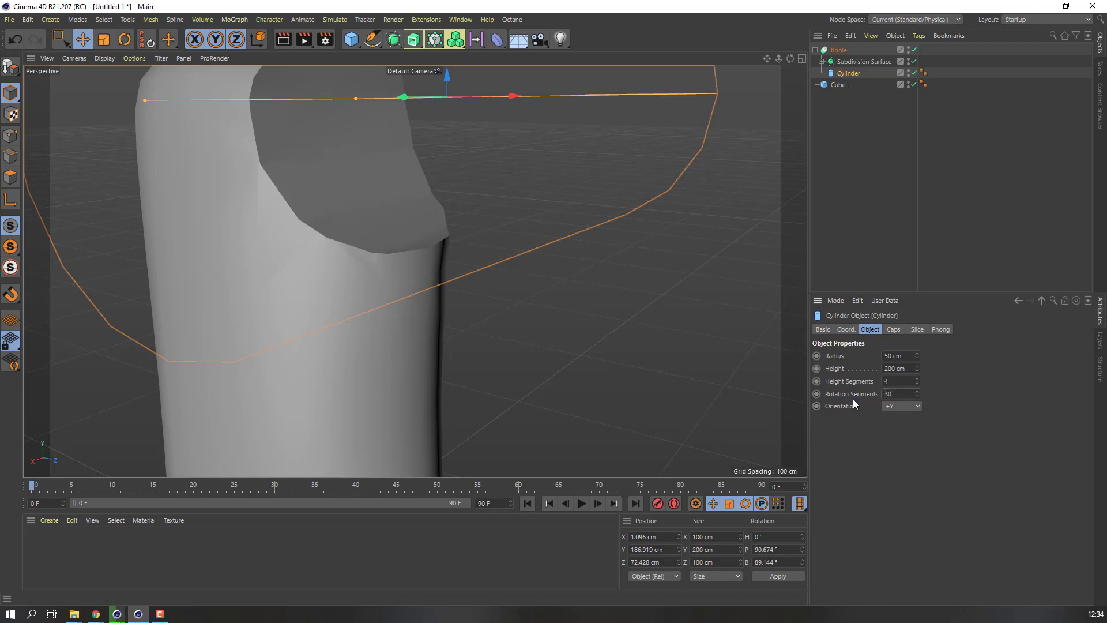
scroll(447, 247, "down", 3)
left_click_drag(353, 228, 406, 230, "alt")
type("15")
key("Return")
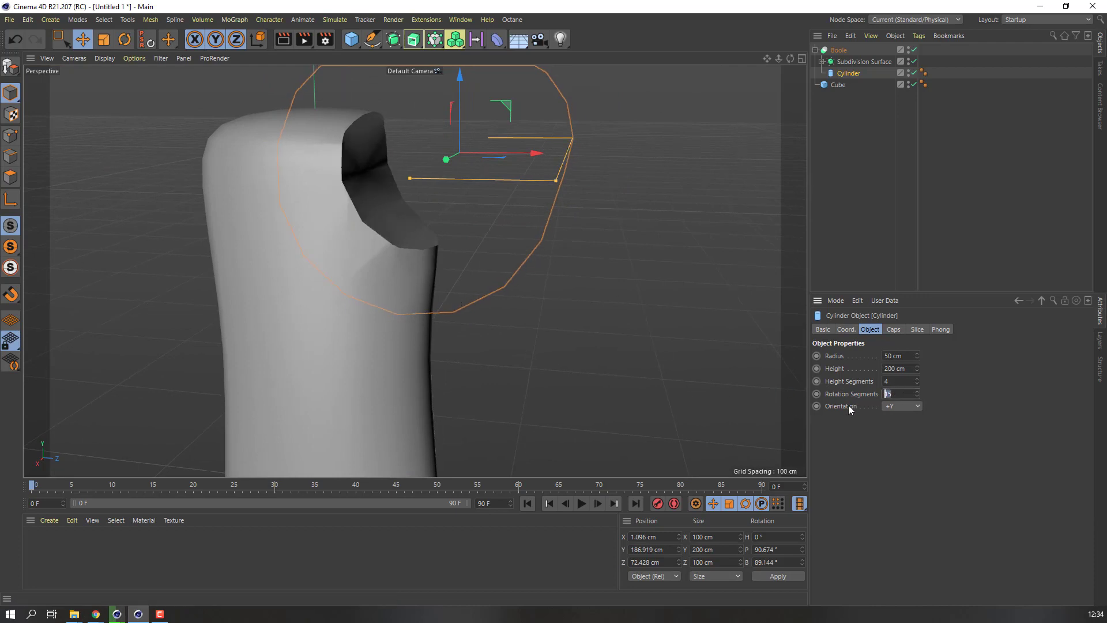
key("Return")
left_click_drag(369, 241, 390, 255, "alt")
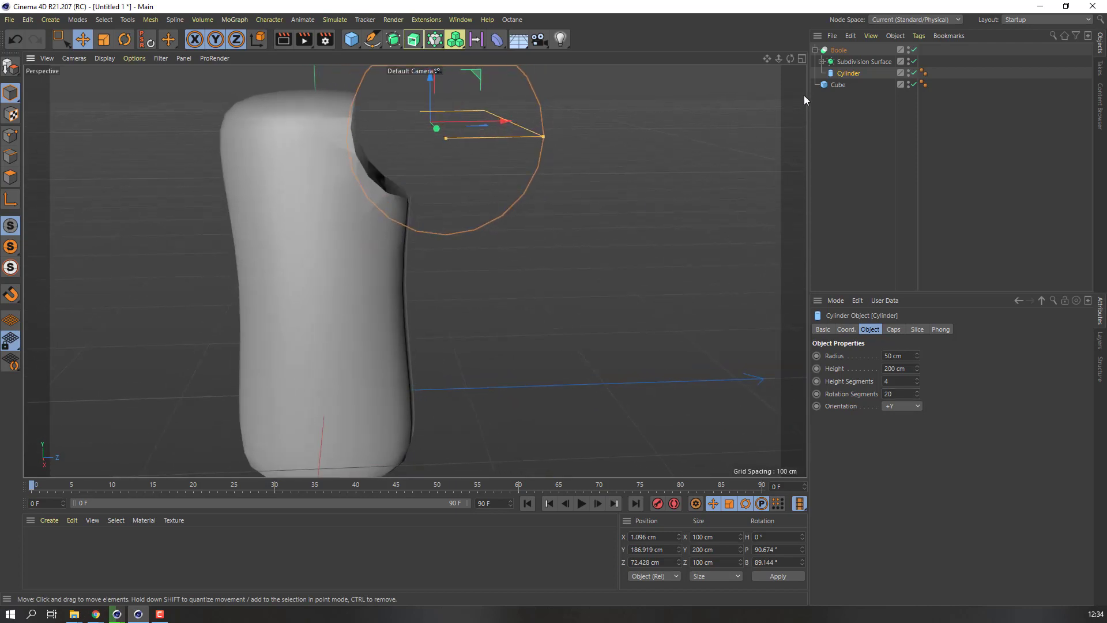
Collapse the Boole hierarchy, add a new Subdivision Surface and nest the Boole inside it.
left_click(815, 49)
left_click(410, 104)
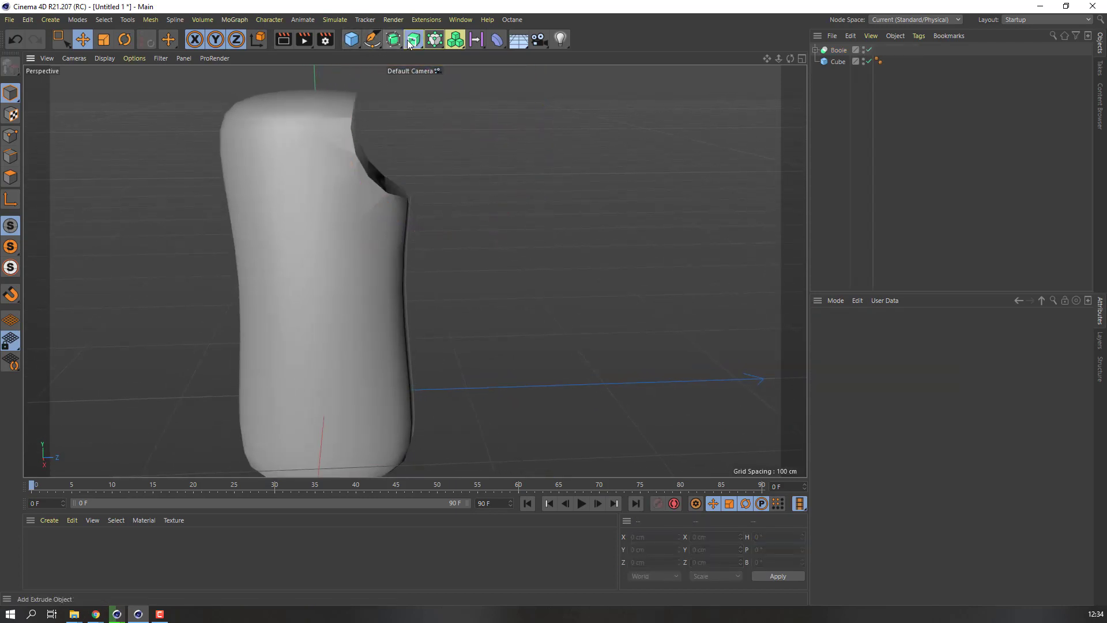
left_click_drag(409, 43, 459, 55)
left_click(836, 61)
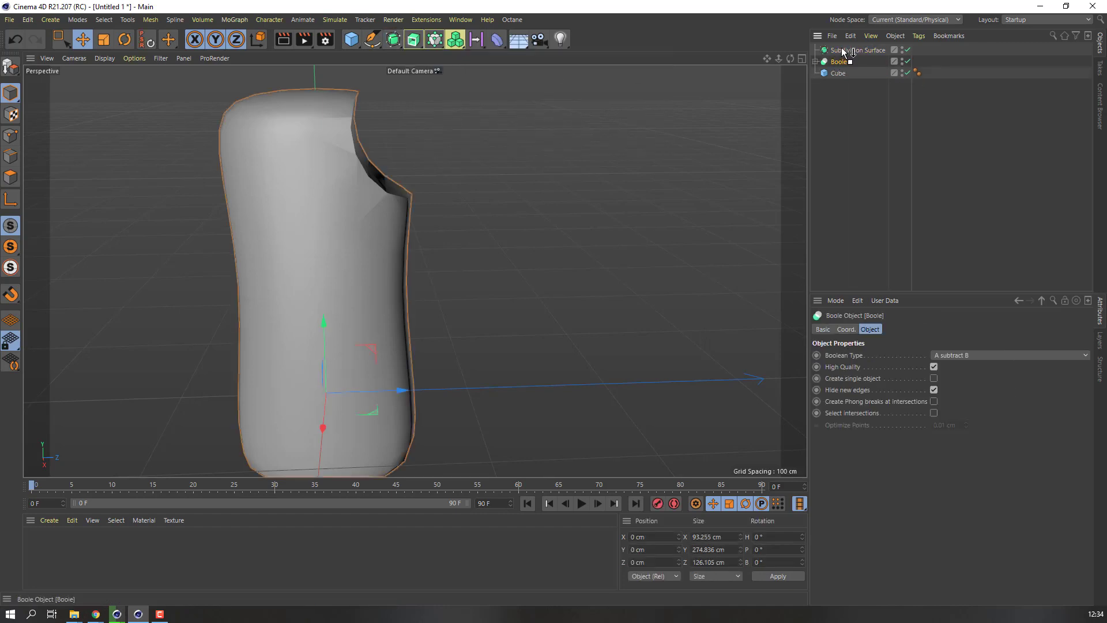
left_click_drag(841, 50, 841, 50)
Set the outer Subdivision Surface's editor subdivision to 4 and deselect everything.
left_click_drag(408, 188, 365, 166, "alt")
right_click_drag(364, 166, 425, 180, "alt")
middle_click_drag(425, 180, 430, 231, "alt")
right_click_drag(430, 230, 461, 282, "alt")
left_click_drag(461, 282, 474, 286, "alt")
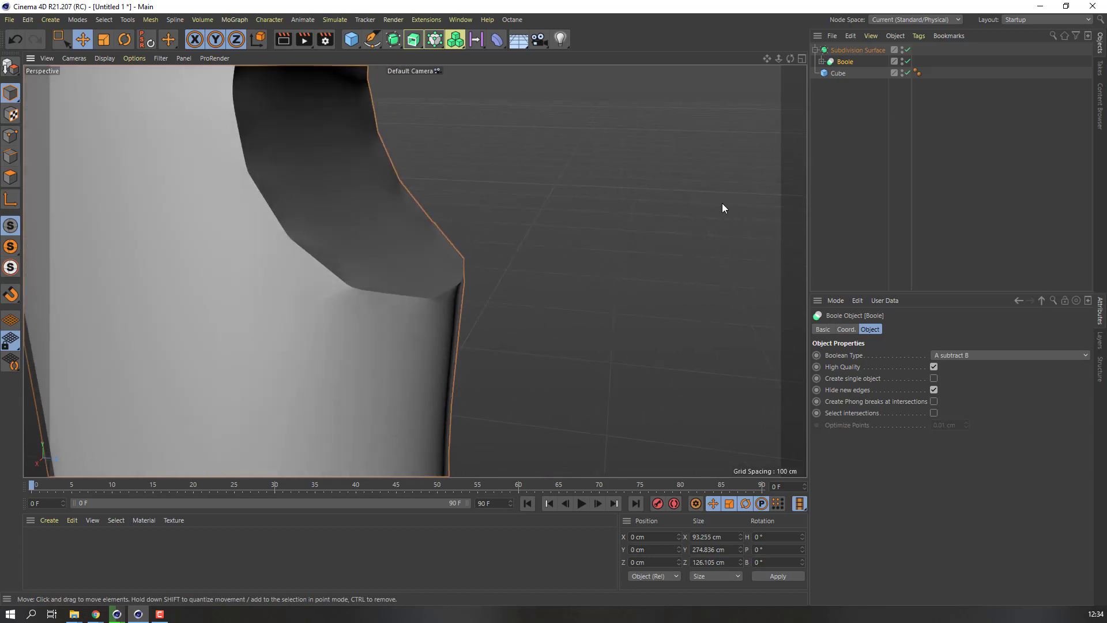
left_click(857, 51)
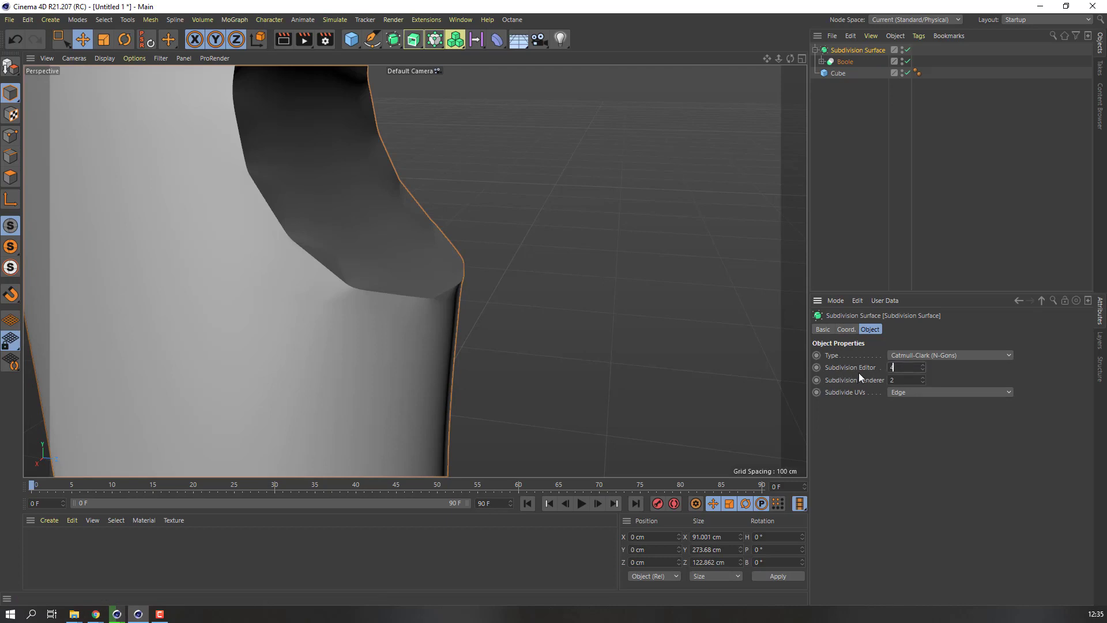
key("Return")
scroll(376, 248, "down", 6)
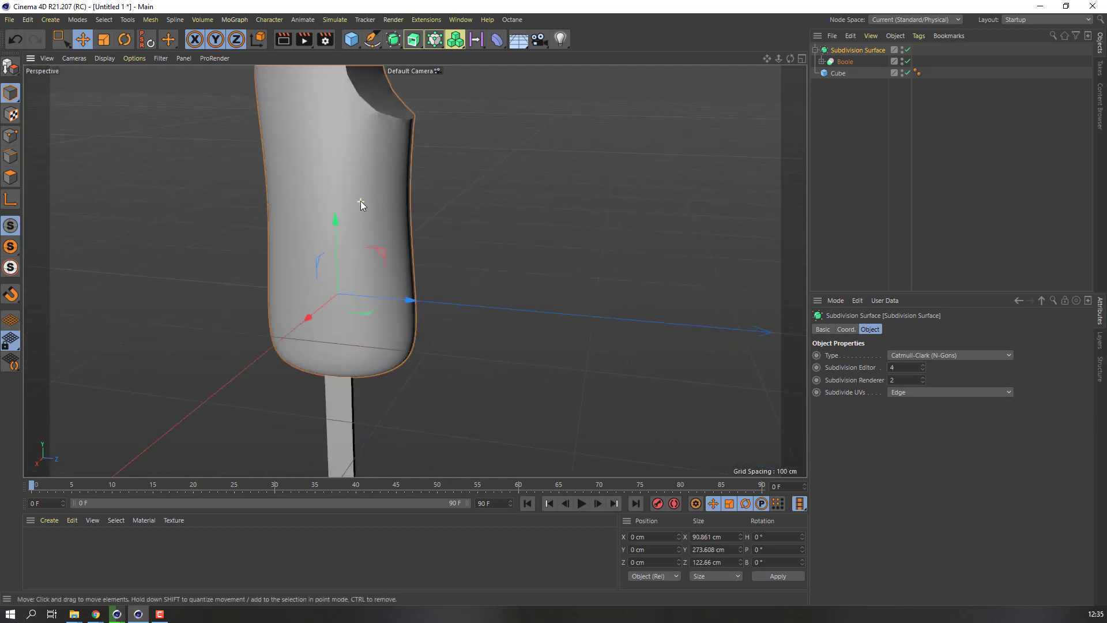
left_click_drag(361, 201, 366, 230, "alt")
left_click(434, 210)
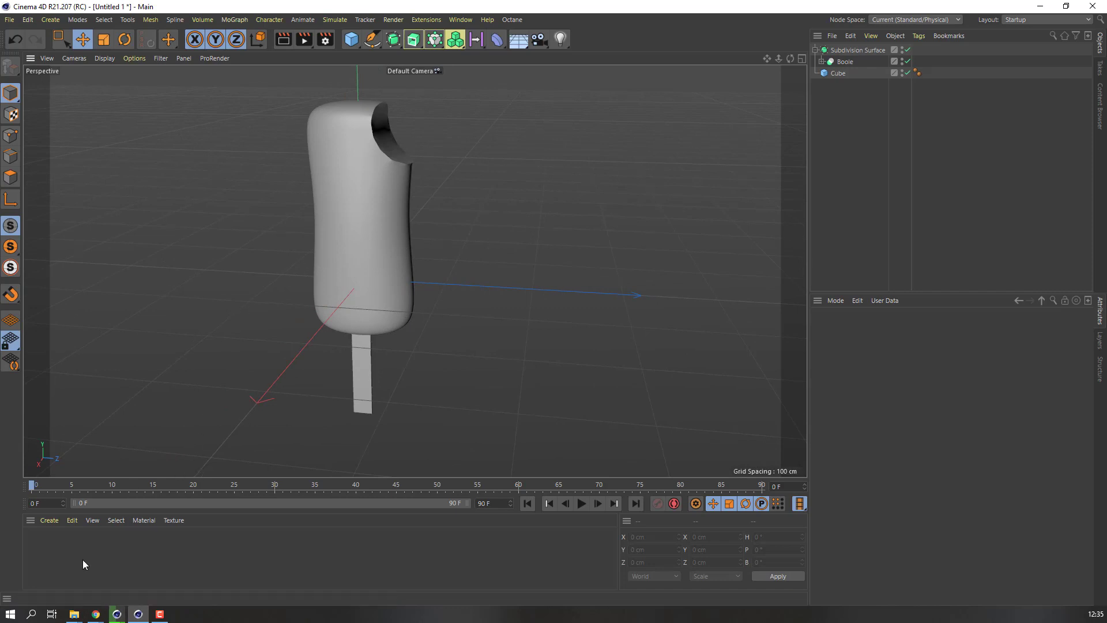
Create three new default materials.
double_click(74, 547)
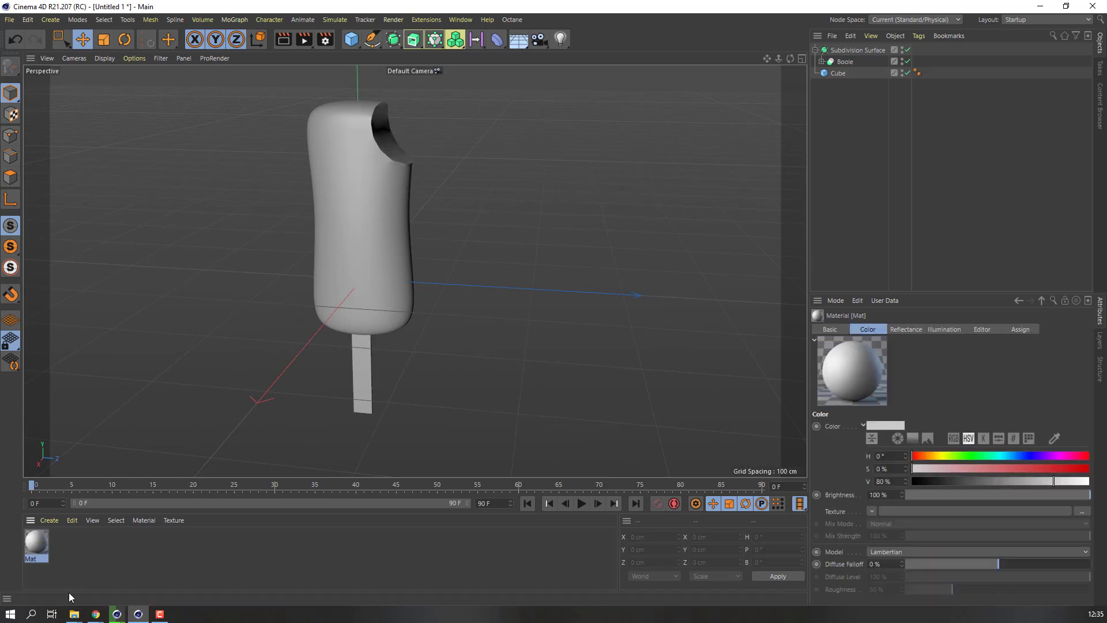
double_click(105, 545)
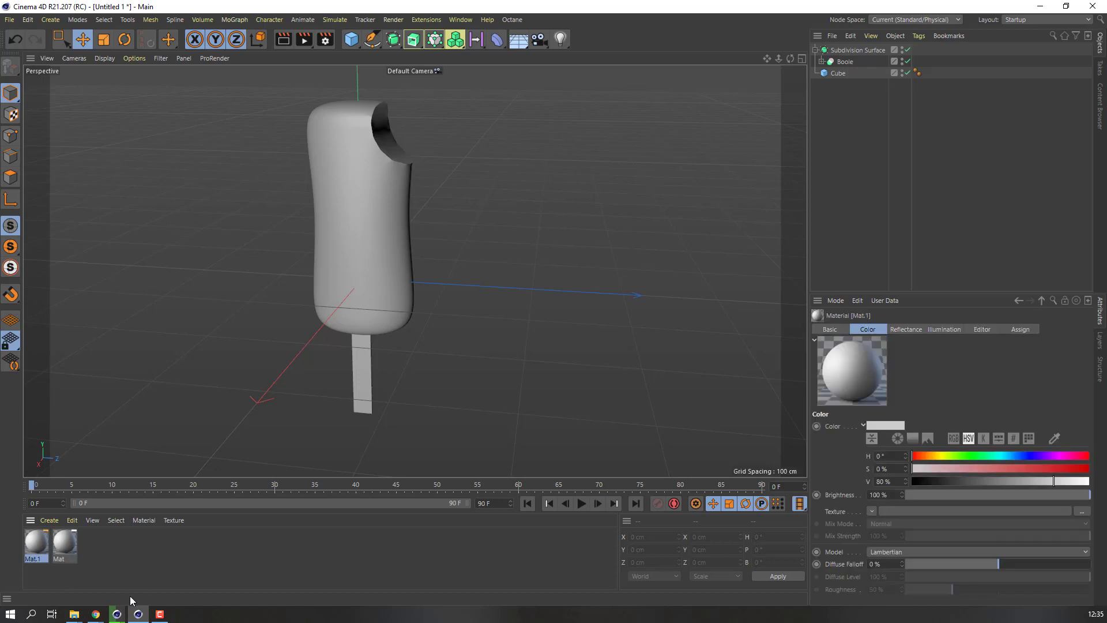
double_click(122, 541)
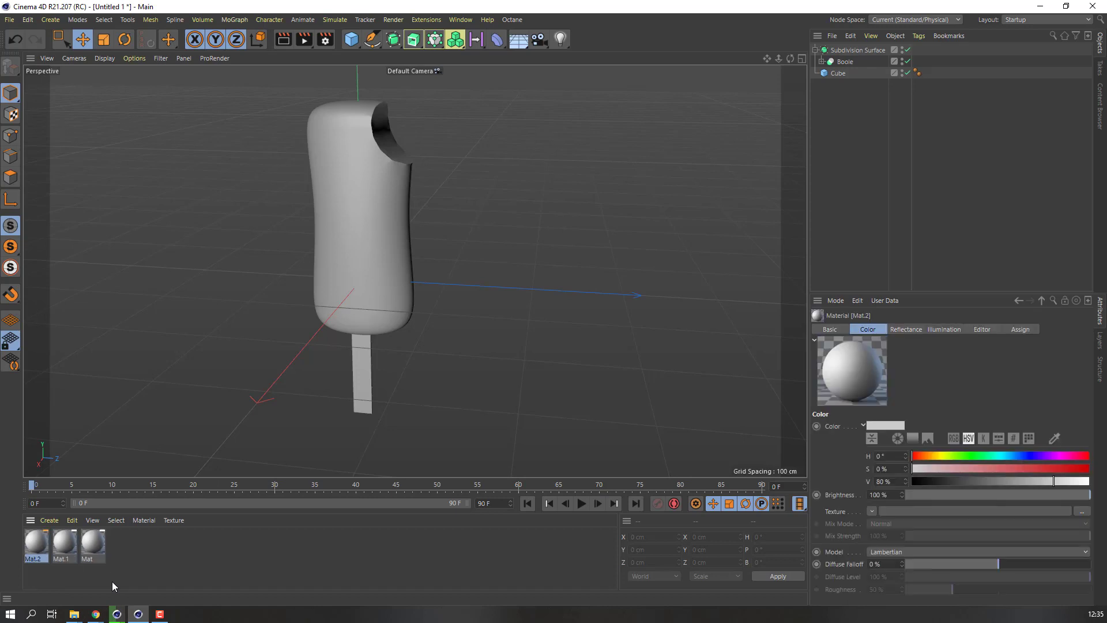
Assign the material Mat to the stick and Mat.1 to the ice cream body.
left_click_drag(36, 580, 361, 369)
left_click(166, 576)
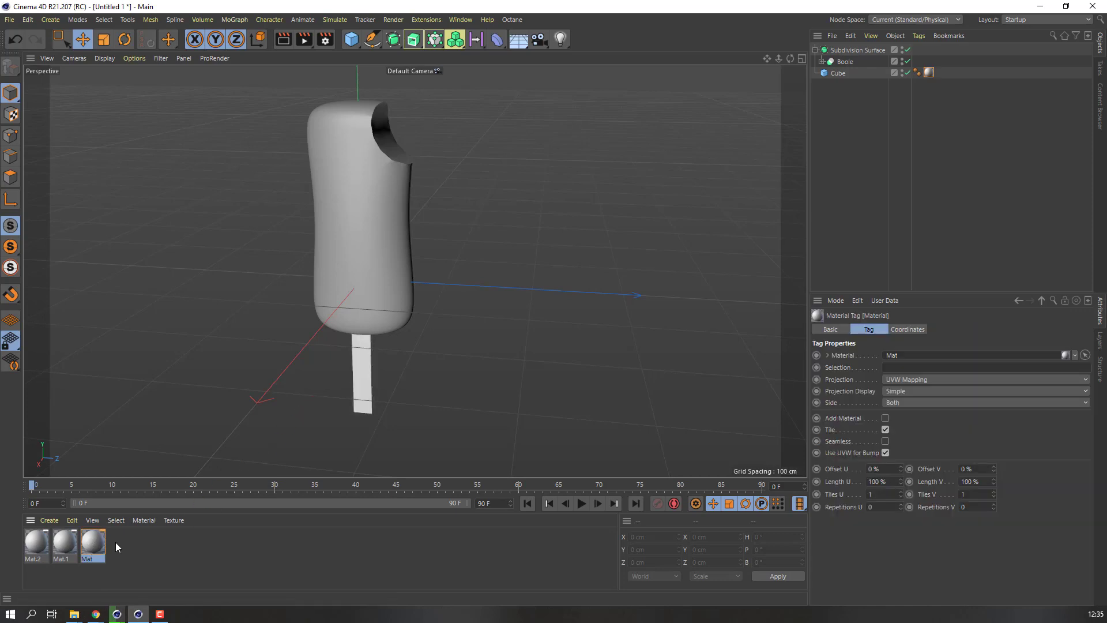
left_click_drag(65, 545, 353, 124)
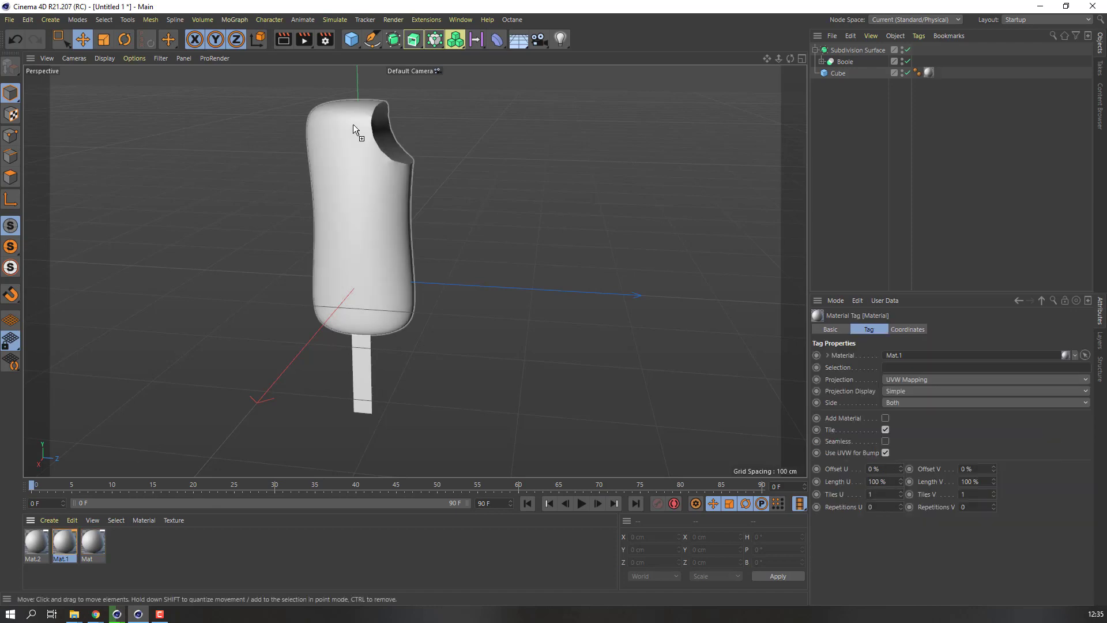
Expand the Boole hierarchy and assign the material Mat.2 to the cutting Cylinder.
left_click(821, 61)
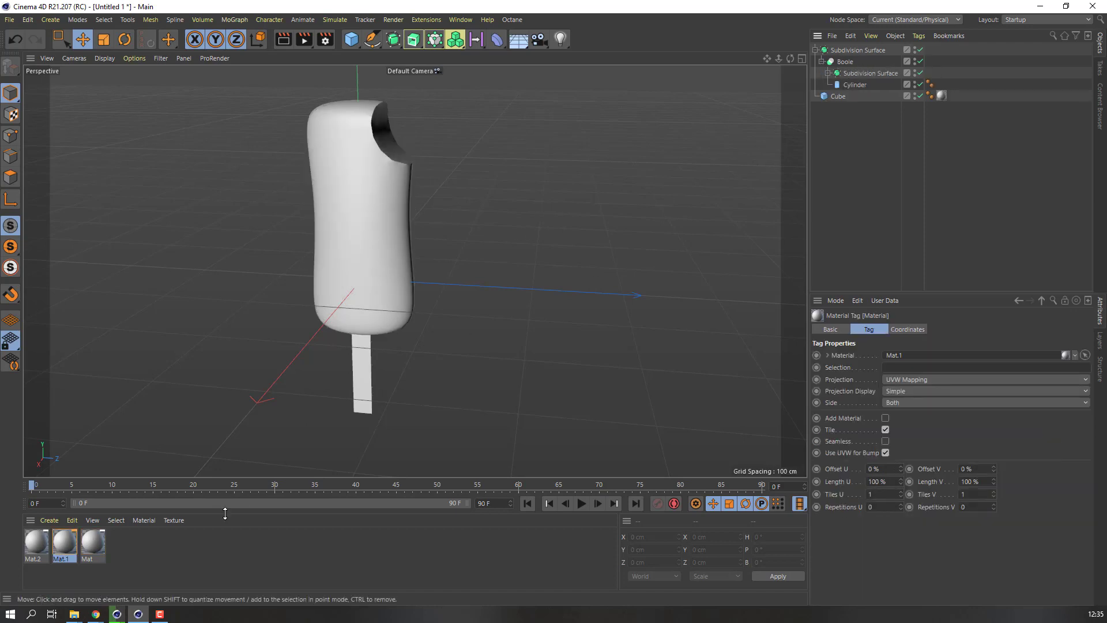
left_click(35, 541)
left_click_drag(36, 537, 859, 85)
mouse_move(414, 196)
left_mouse_down("alt")
mouse_move(393, 211)
mouse_move(422, 202)
left_mouse_up("alt")
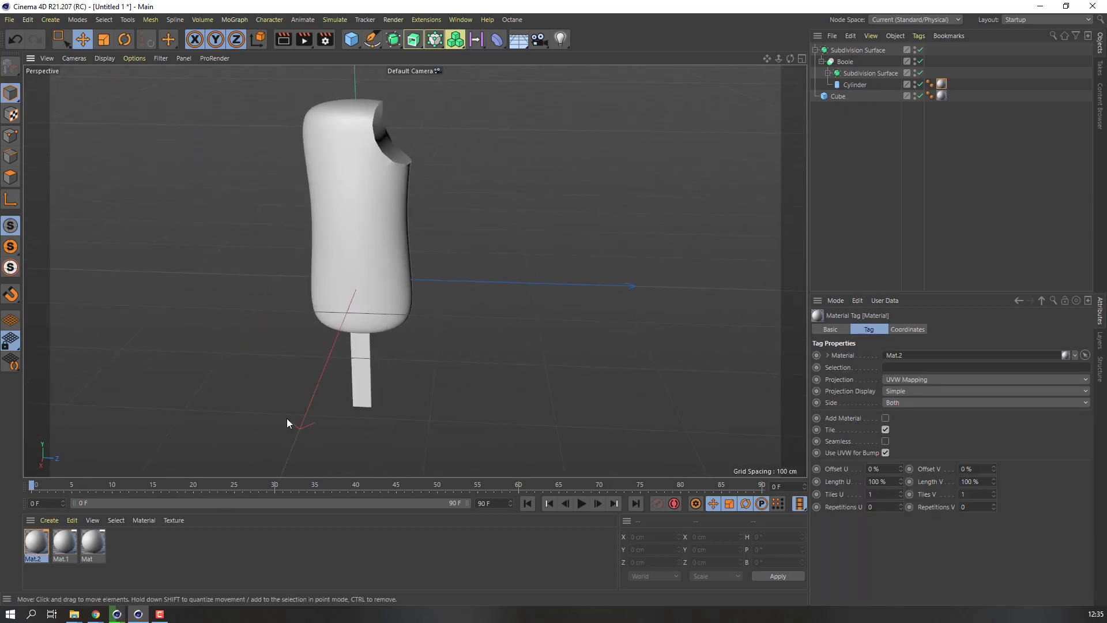
Color the stick's material Mat a light wood tone with hue 45°, saturation 37% and value 80%.
left_click(133, 564)
double_click(95, 541)
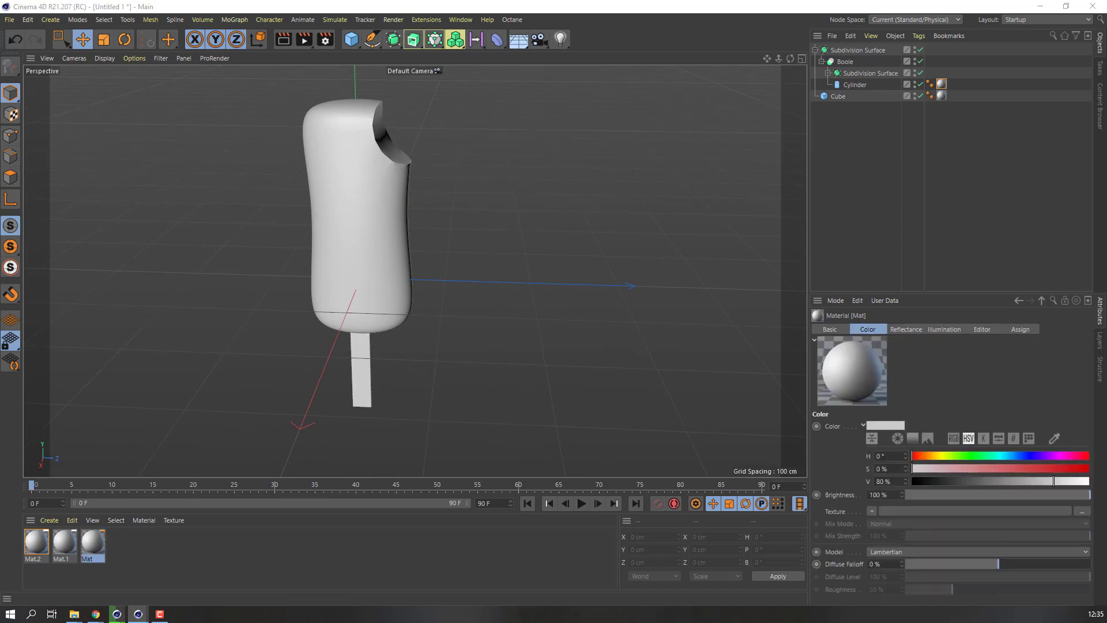
left_click(666, 182)
mouse_move(723, 193)
left_mouse_down()
mouse_move(761, 192)
mouse_move(717, 195)
left_mouse_up()
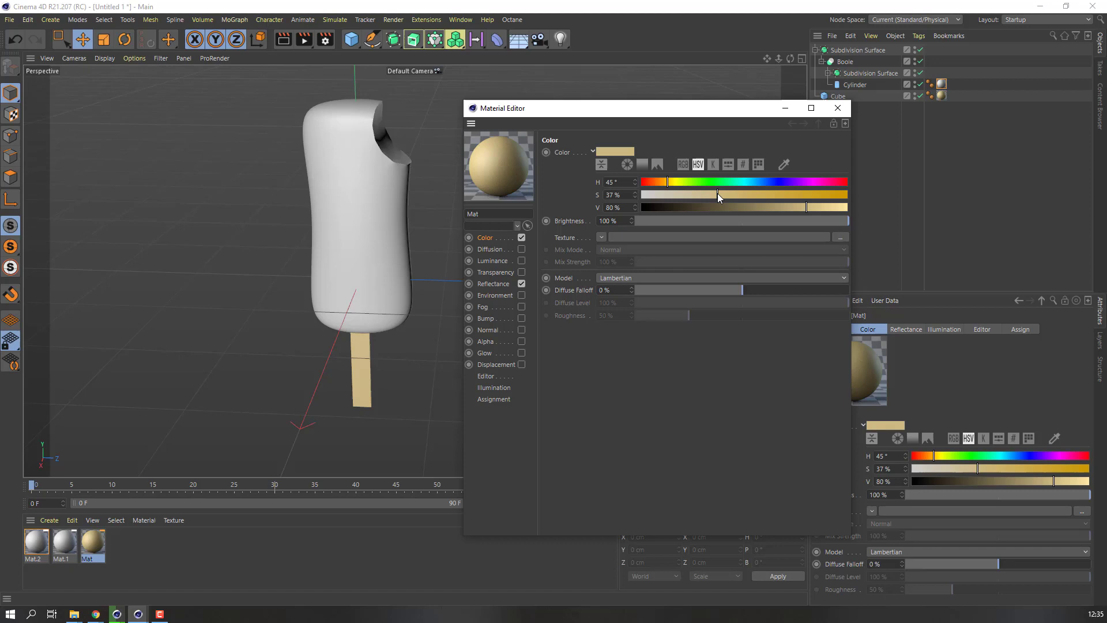
left_click(836, 108)
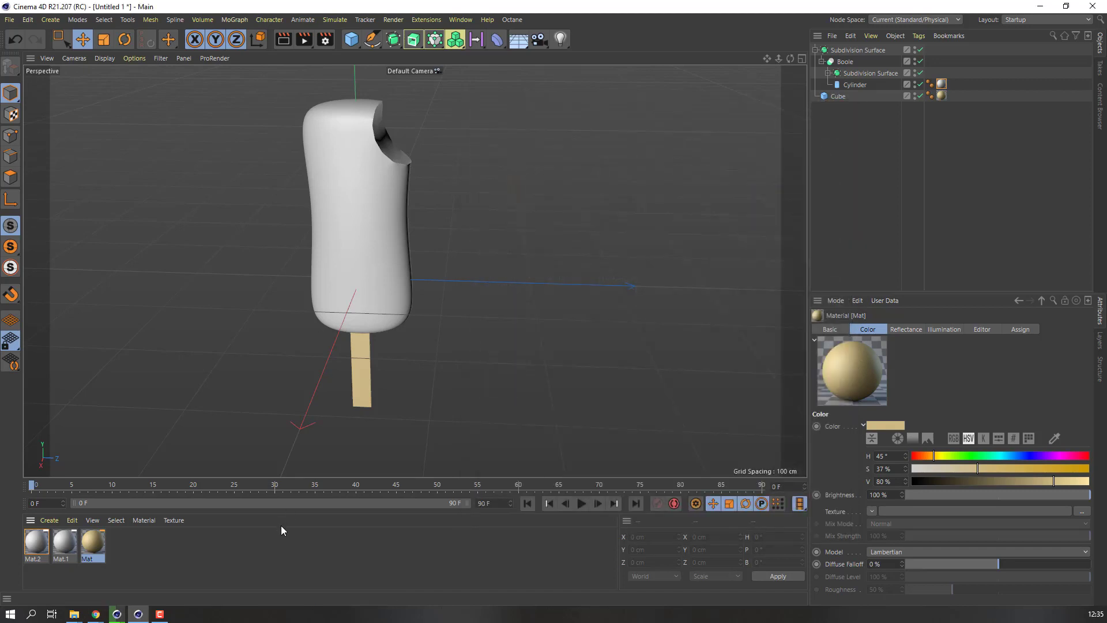
Color the body's material Mat.1 chocolate brown with hue 28°, saturation 65% and value 40%.
left_click(173, 546)
left_click(65, 545)
double_click(65, 544)
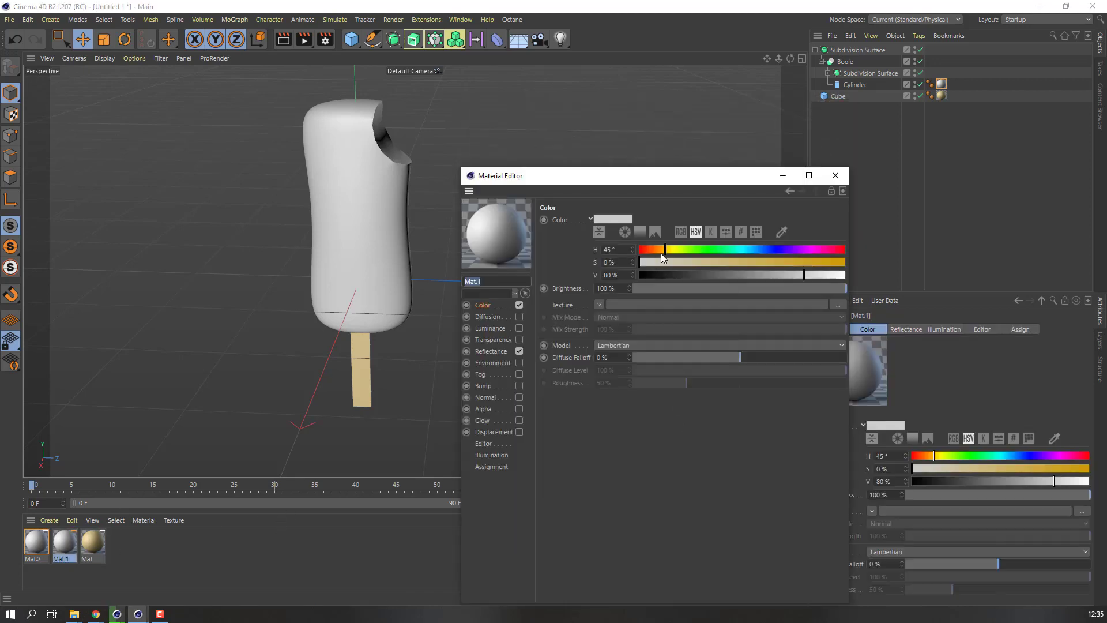
left_click_drag(660, 252, 654, 251)
left_click(772, 262)
left_click(722, 275)
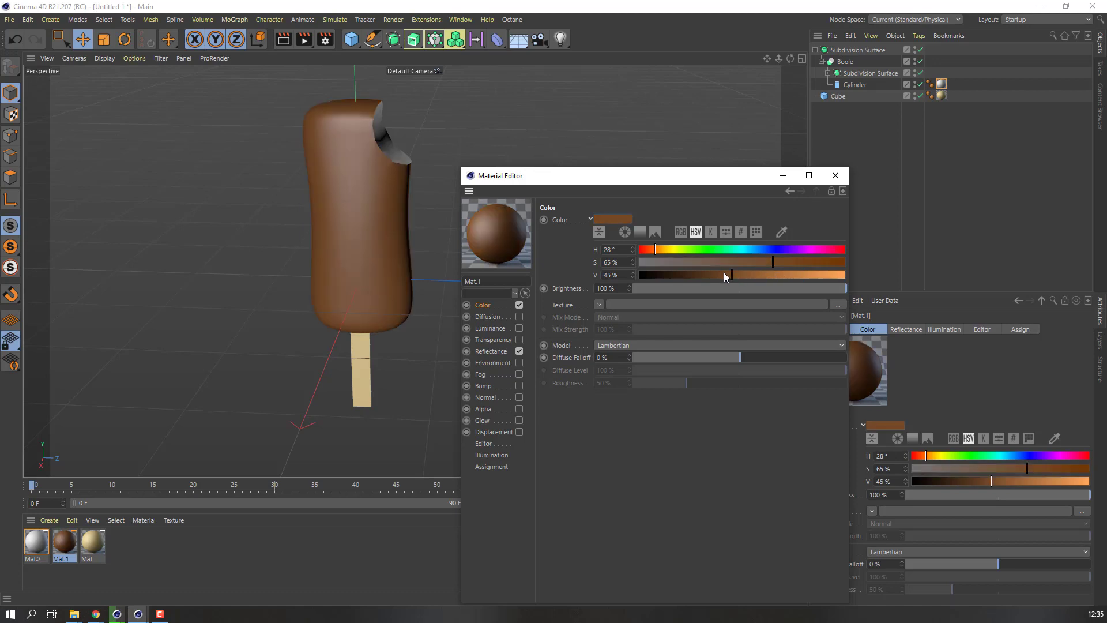
left_click(836, 175)
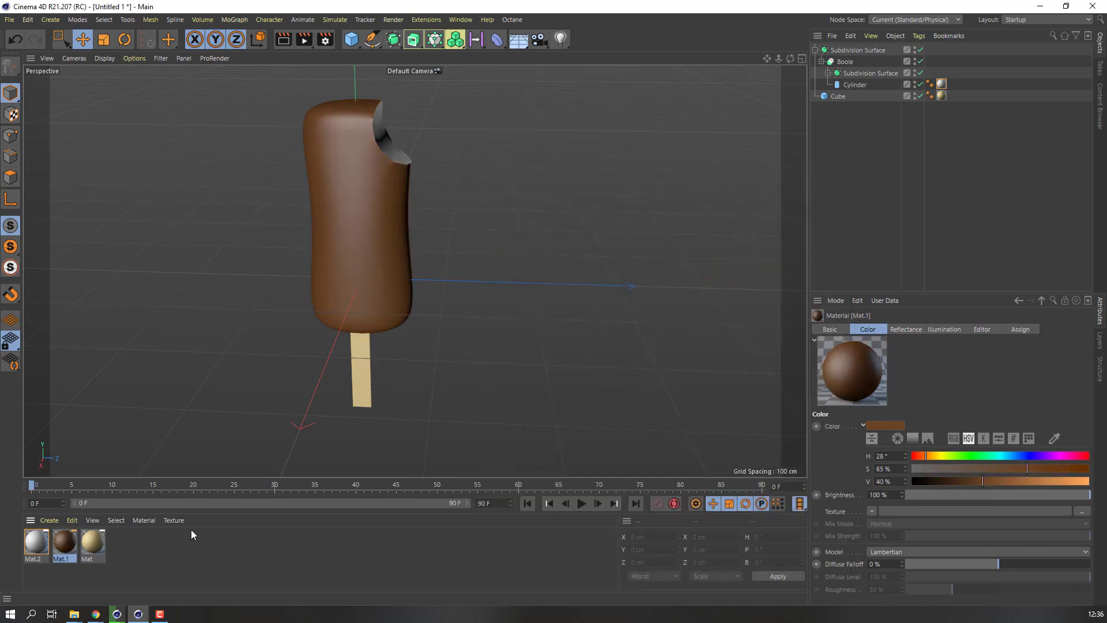
Color the bite's material Mat.2 a creamy beige with hue 28°, saturation 16% and value 80%.
double_click(35, 544)
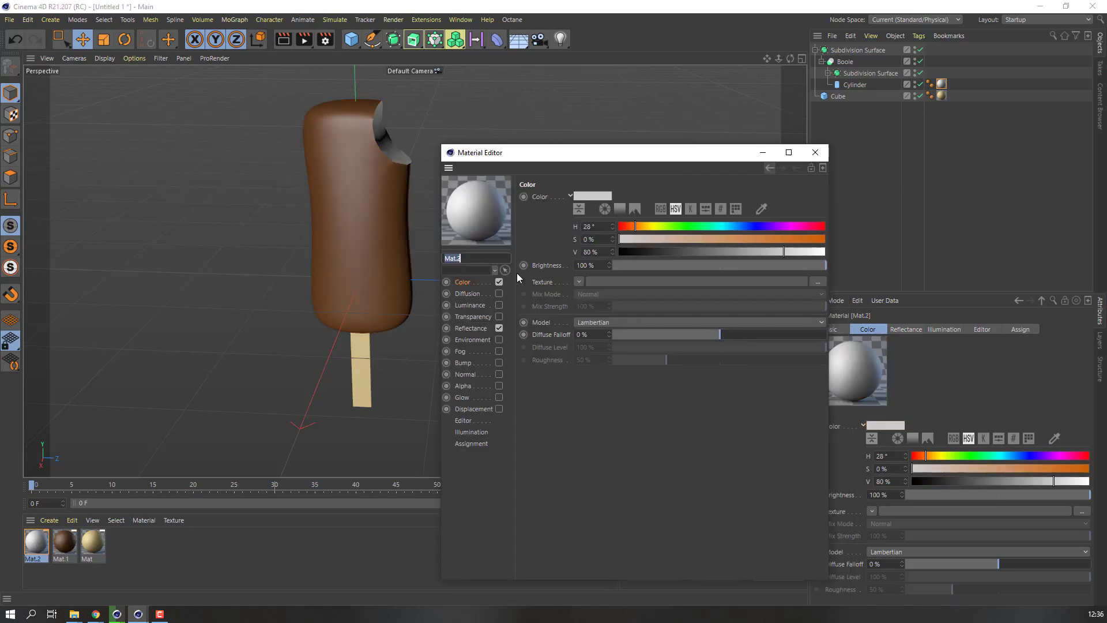
left_click(674, 238)
left_click_drag(385, 153, 306, 226, "alt")
left_click(652, 242)
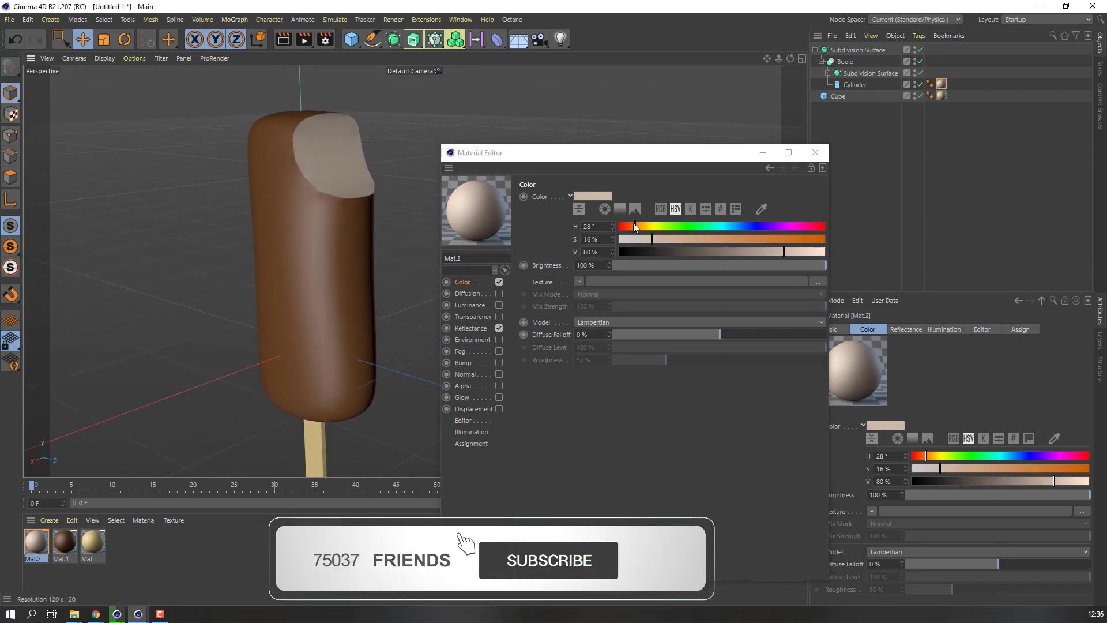
left_click(814, 152)
right_click_drag(287, 268, 291, 322, "alt")
left_click_drag(291, 326, 403, 309, "alt")
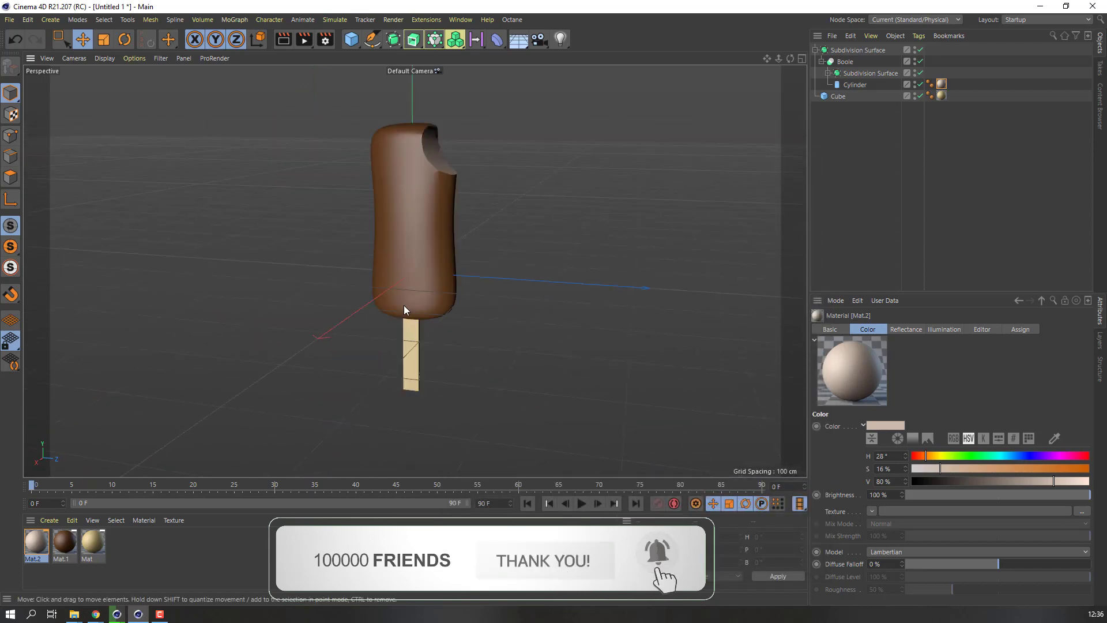